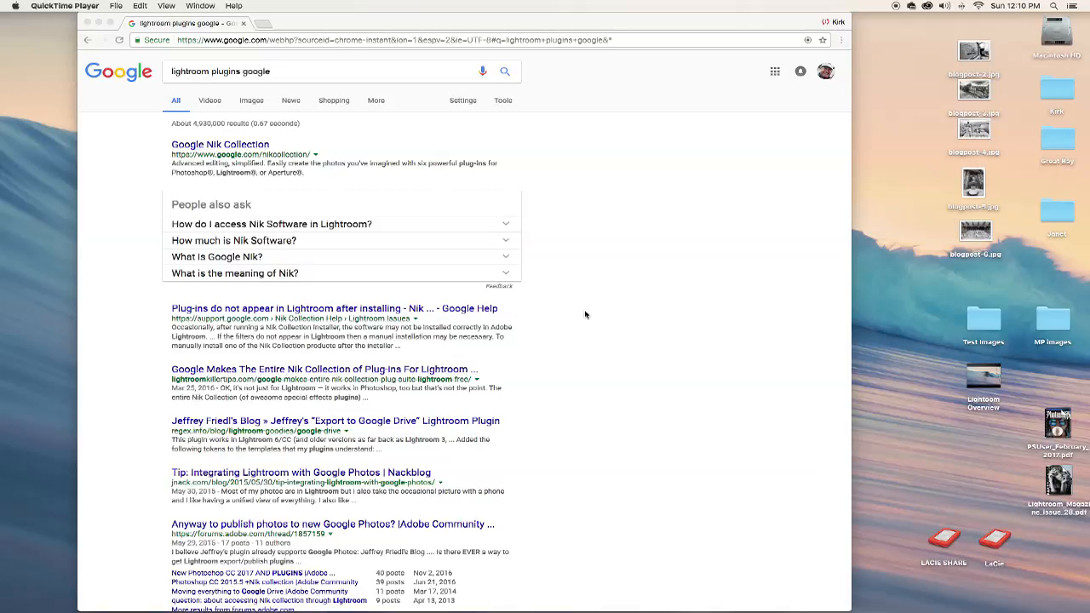
Open the Google Nik Collection page from the results for Lightroom plugins.
scroll(585, 315, down, 1)
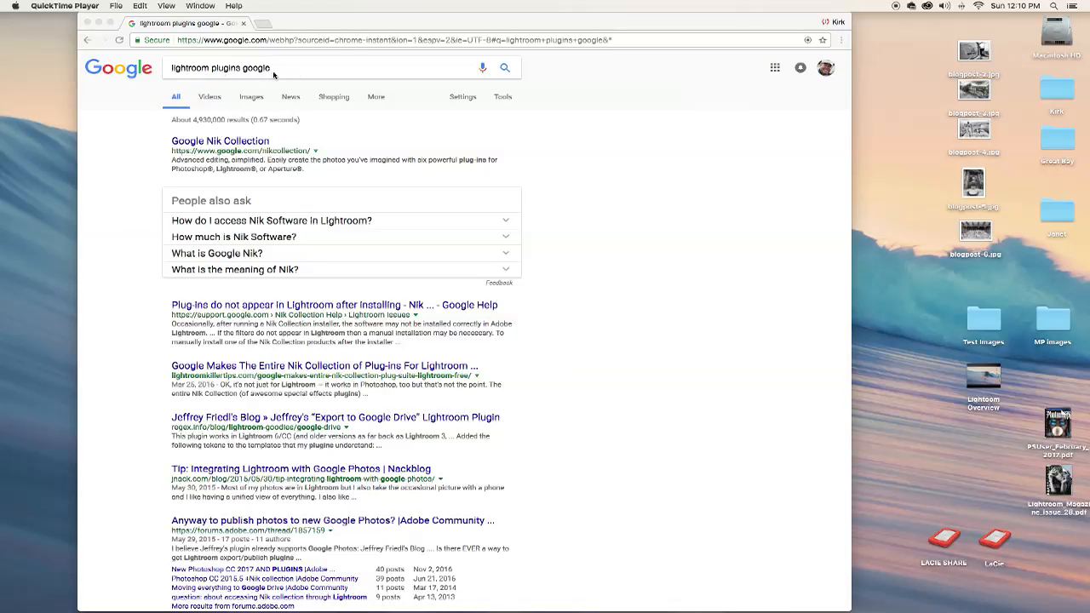
click(153, 144)
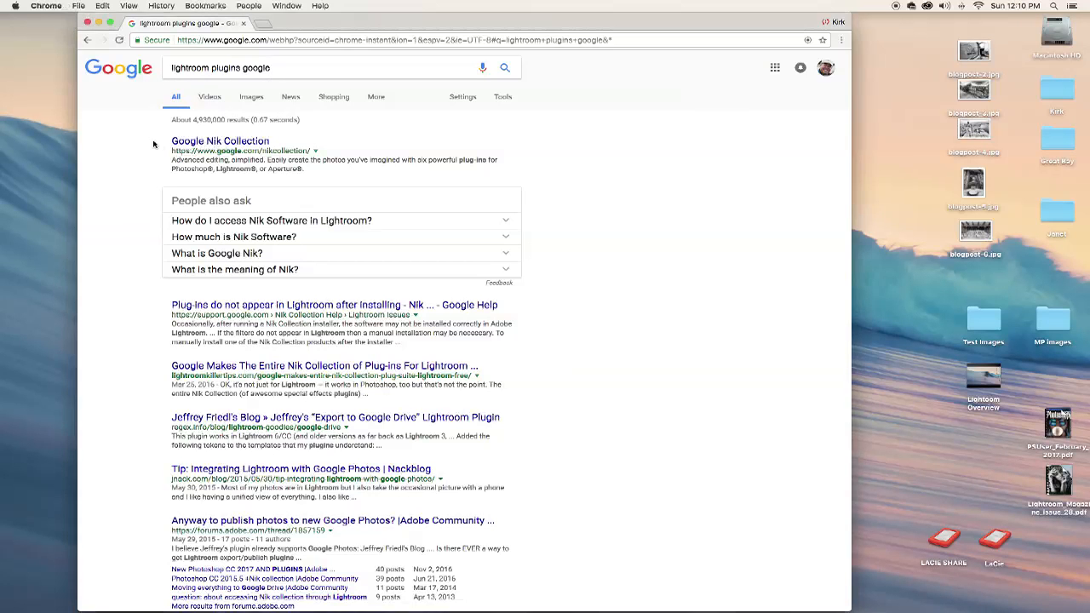
click(181, 142)
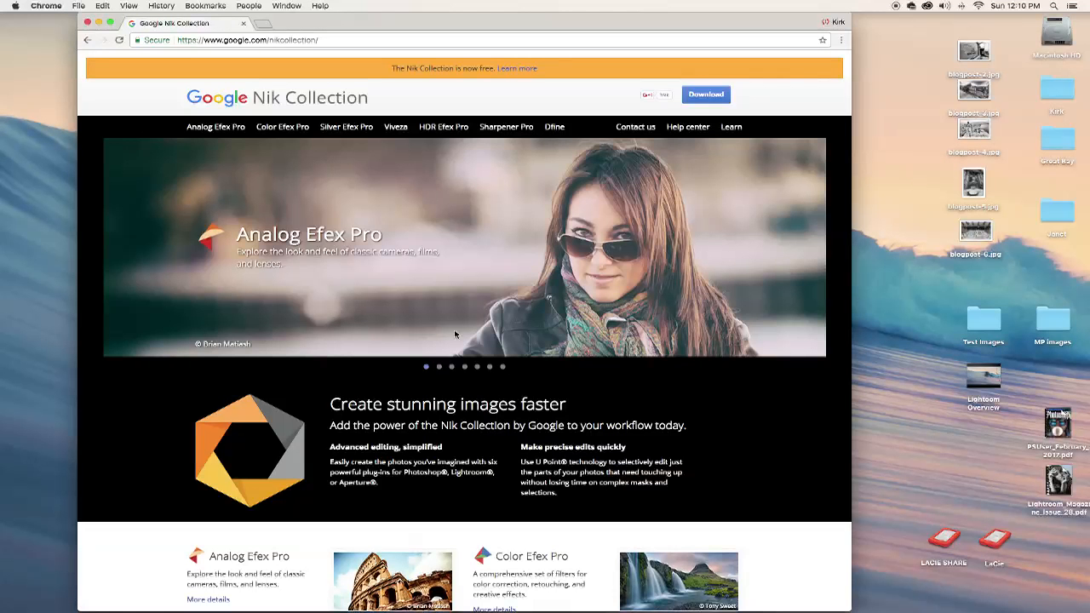
Look through the Nik Collection page to review the plug-ins it lists.
scroll(653, 421, down, 3)
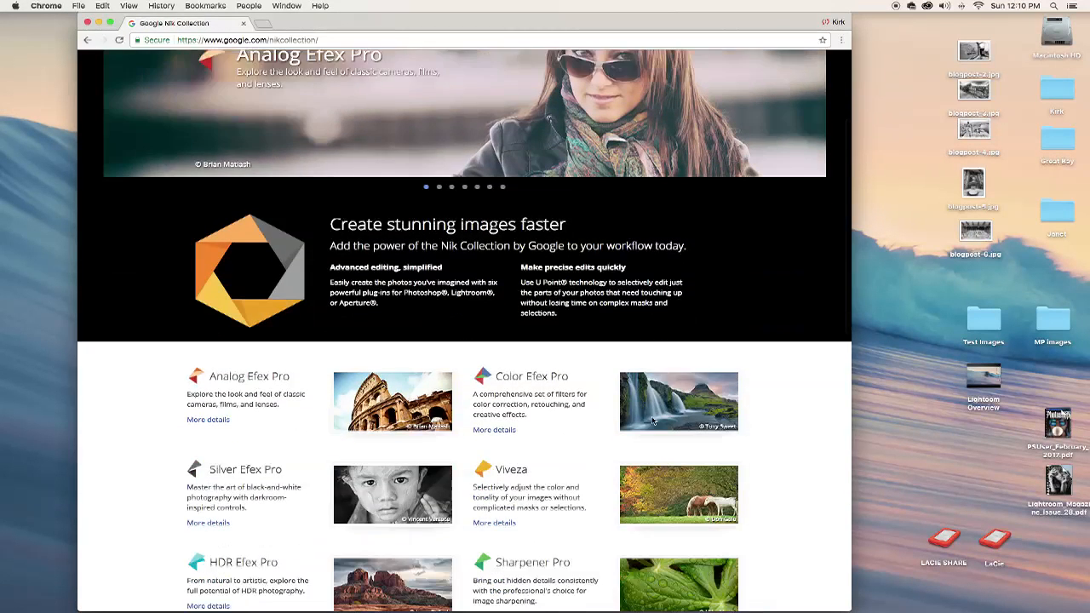
scroll(653, 421, down, 4)
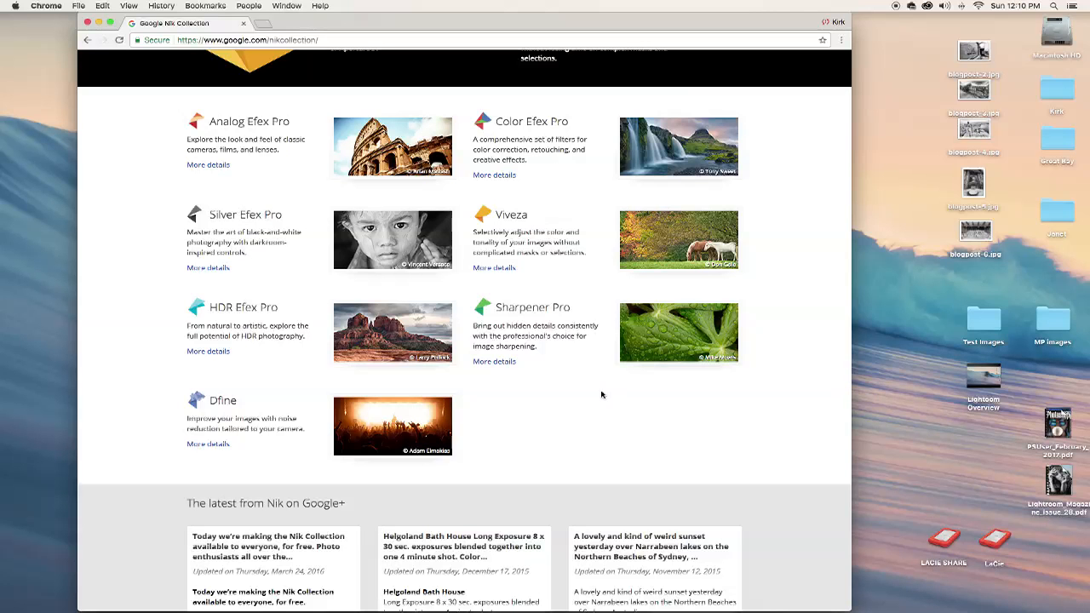
scroll(601, 394, down, 5)
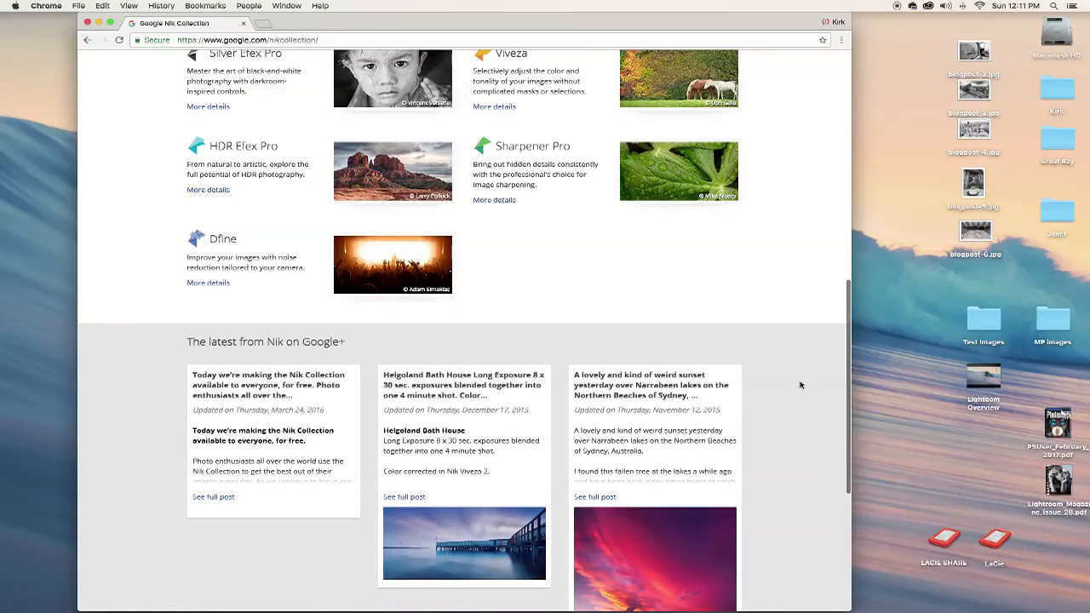
scroll(784, 384, down, 5)
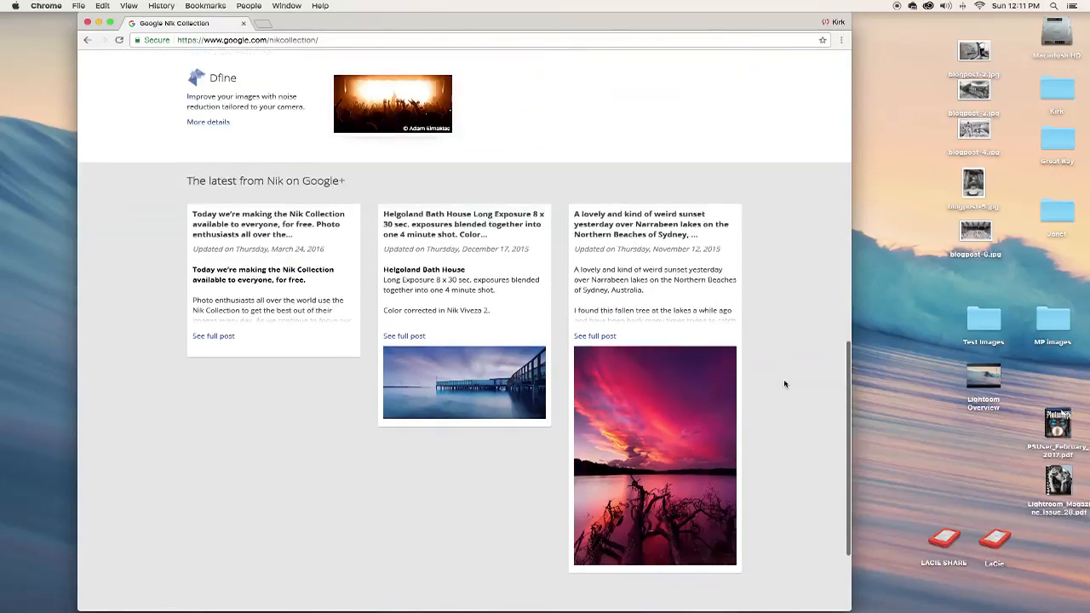
scroll(784, 384, up, 1)
scroll(785, 384, up, 10)
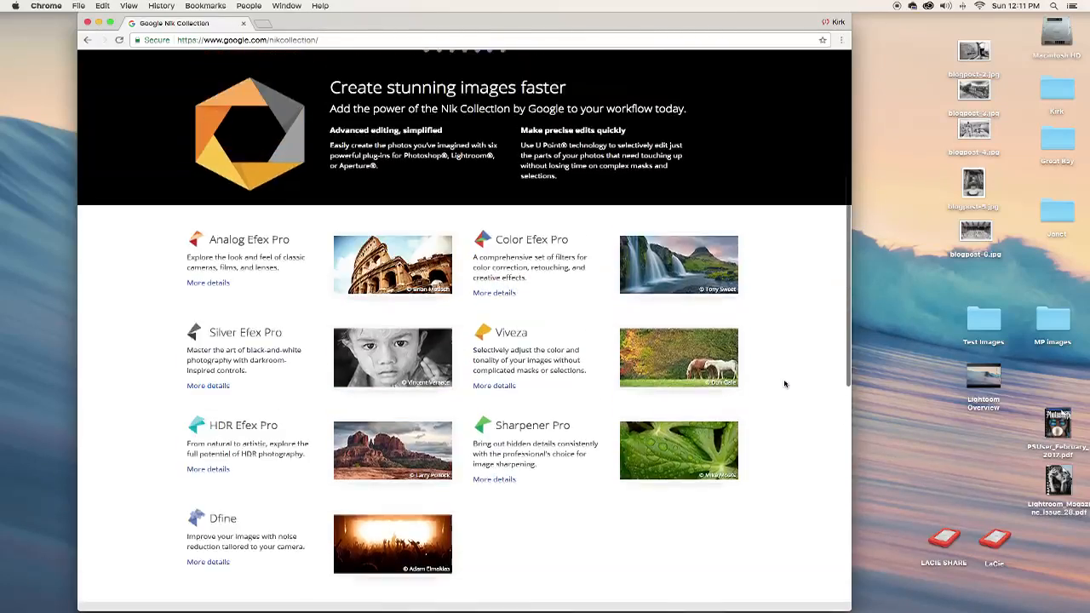
scroll(784, 384, up, 4)
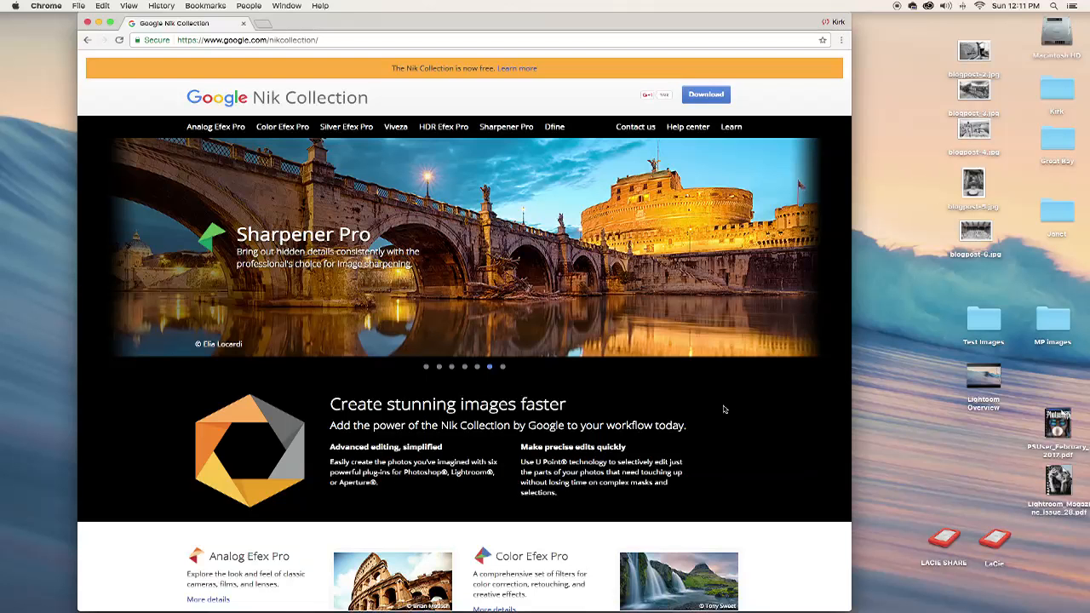
scroll(731, 410, down, 1)
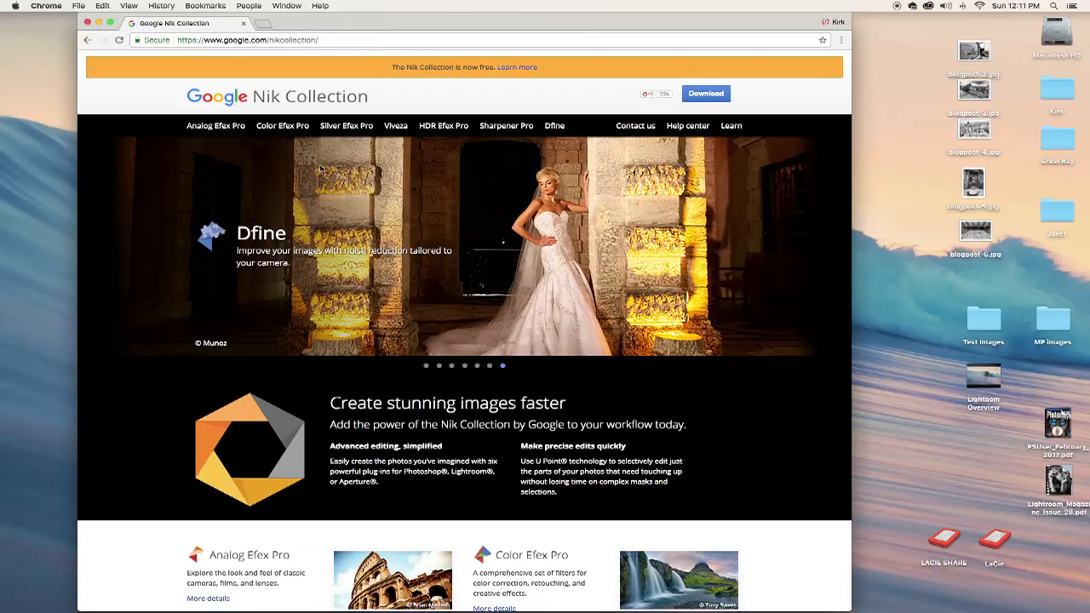
Minimize the browser, switch to Adobe Lightroom and open the color photo of the hanging flower vase from the Library grid in Develop.
click(99, 22)
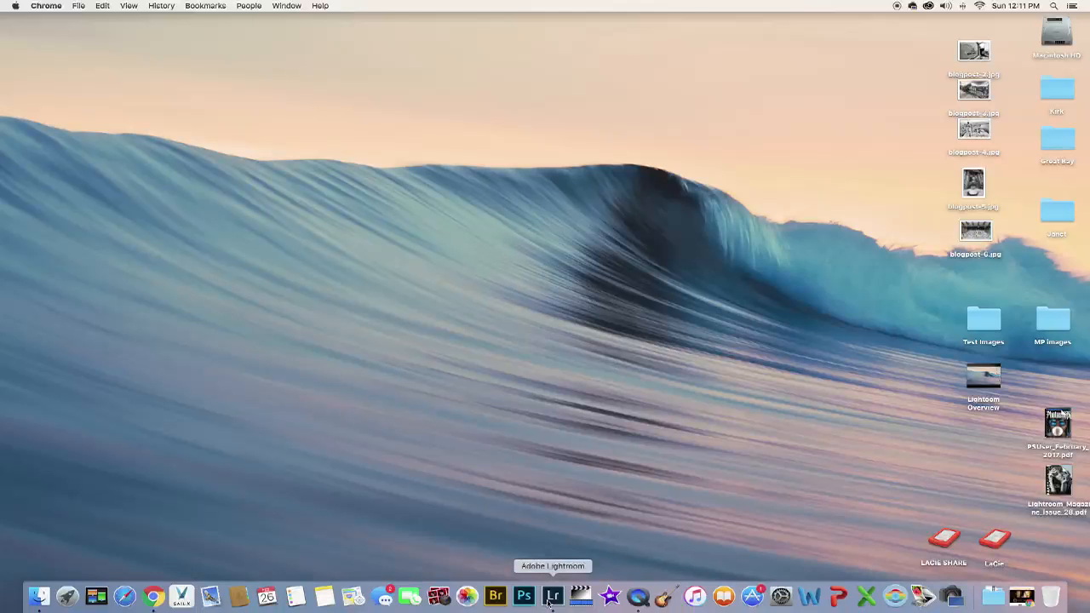
click(554, 596)
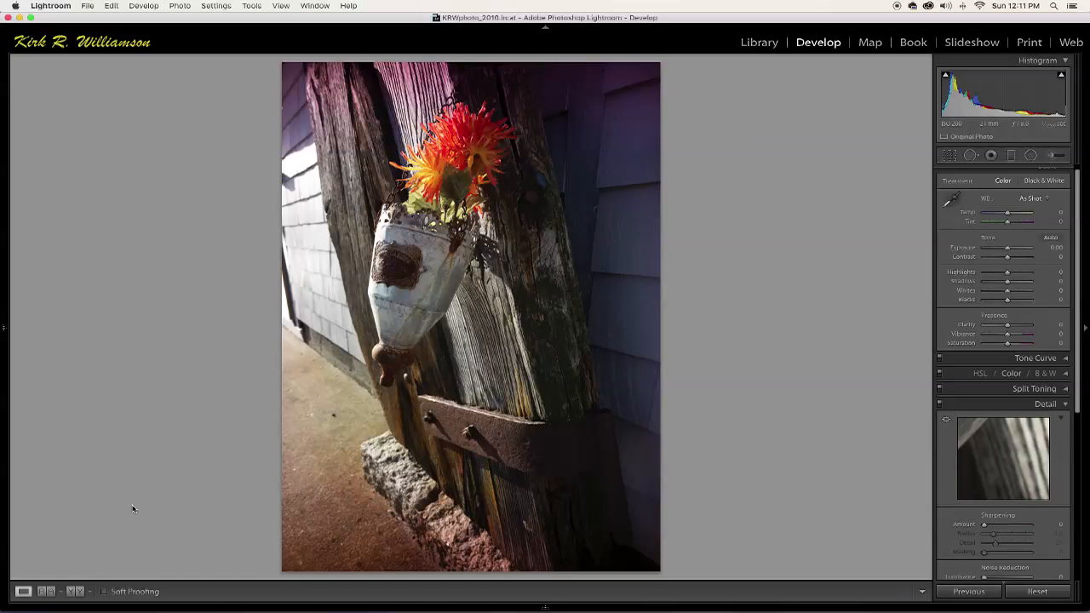
key(g)
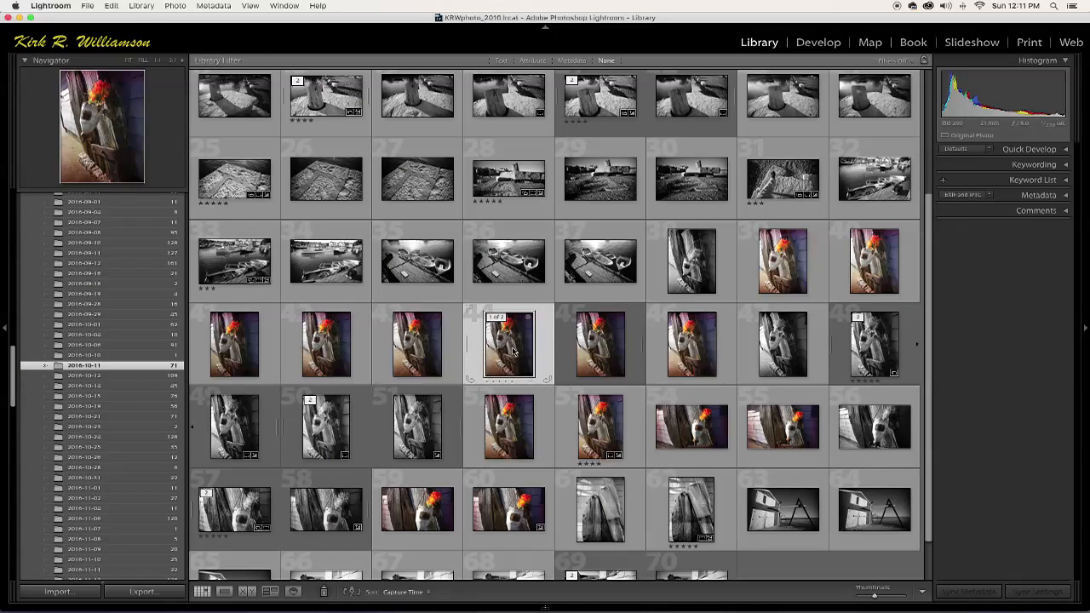
double_click(512, 352)
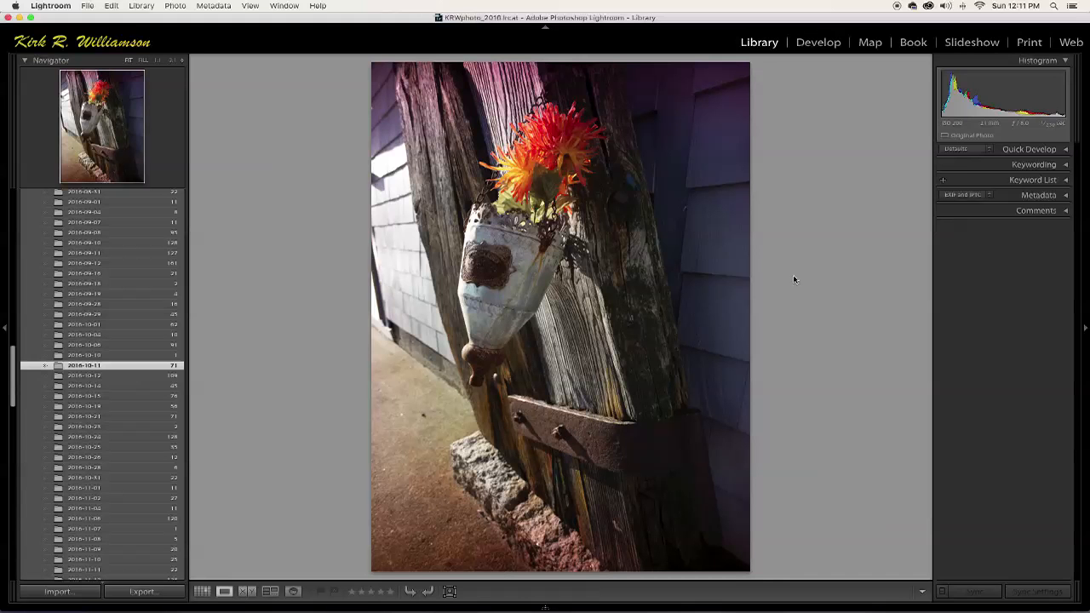
key(d)
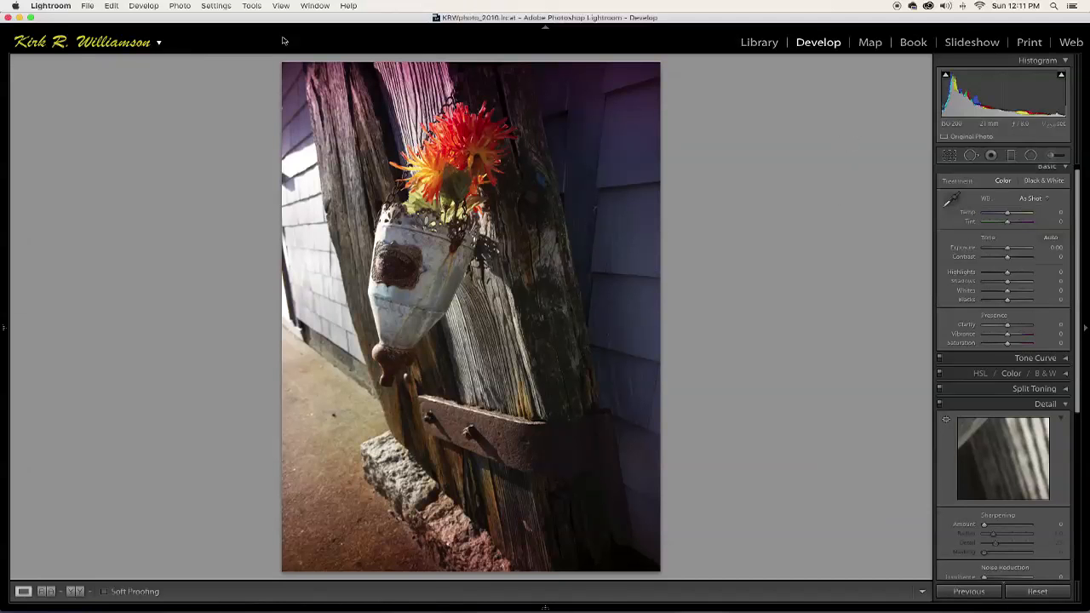
Send the flower photo to Silver Efex Pro 2 using Edit a Copy with Lightroom Adjustments.
click(179, 5)
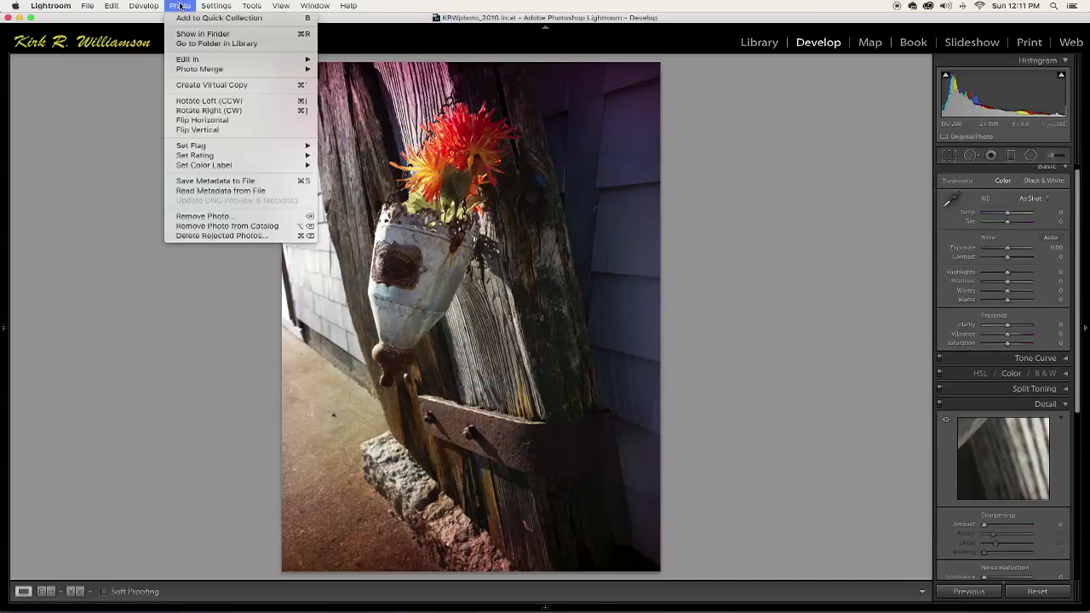
mouse_move(290, 60)
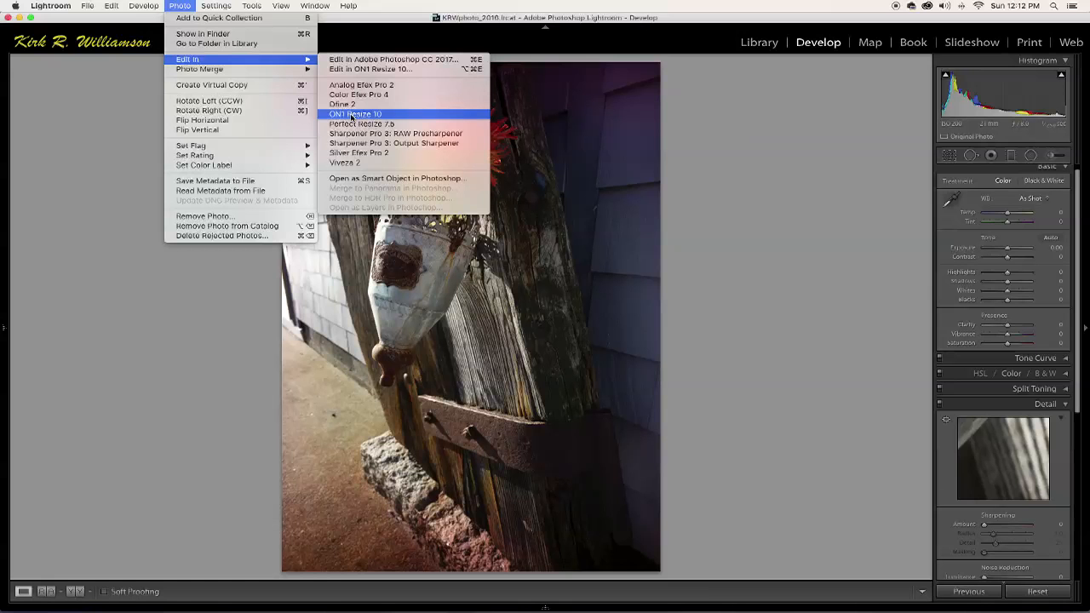
click(346, 157)
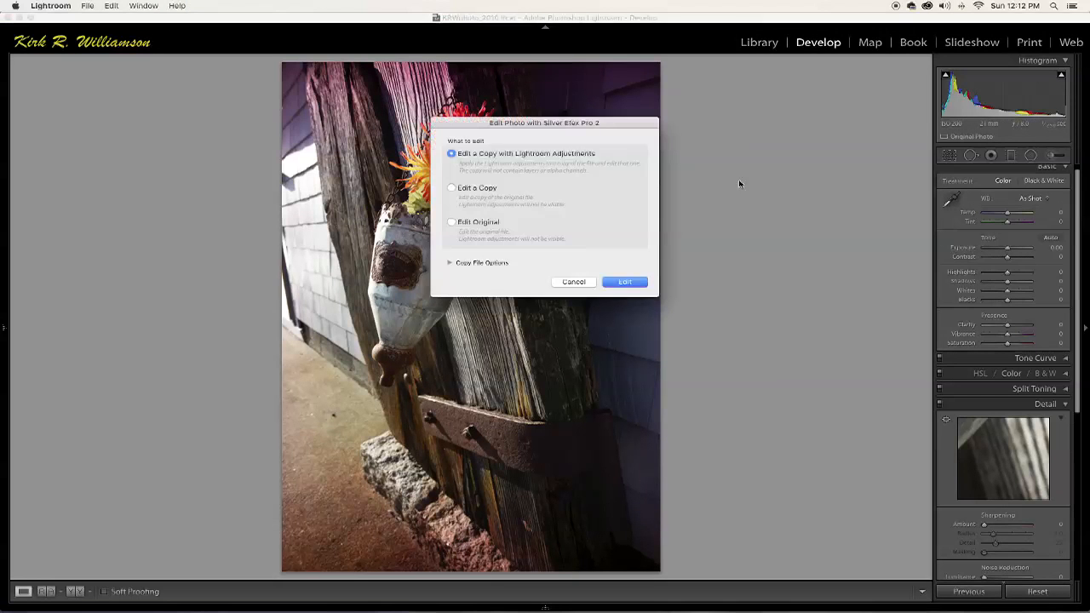
click(634, 282)
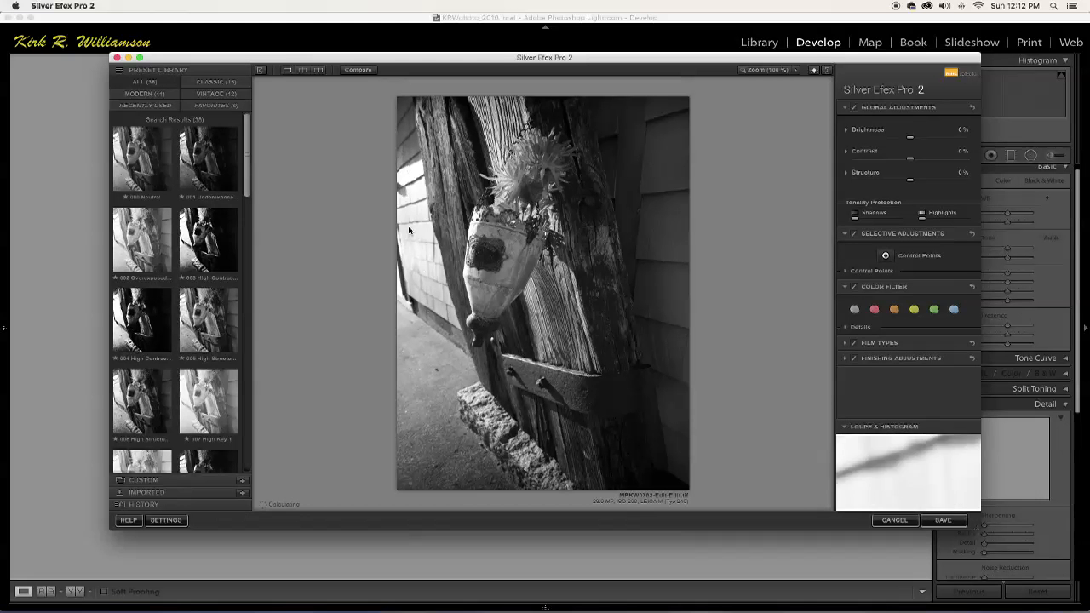
Try the presets 003 High Contrast, 002 Overexposed, 005 High Structure (harsh) and 006 High Structure (smooth) on the photo.
mouse_move(959, 509)
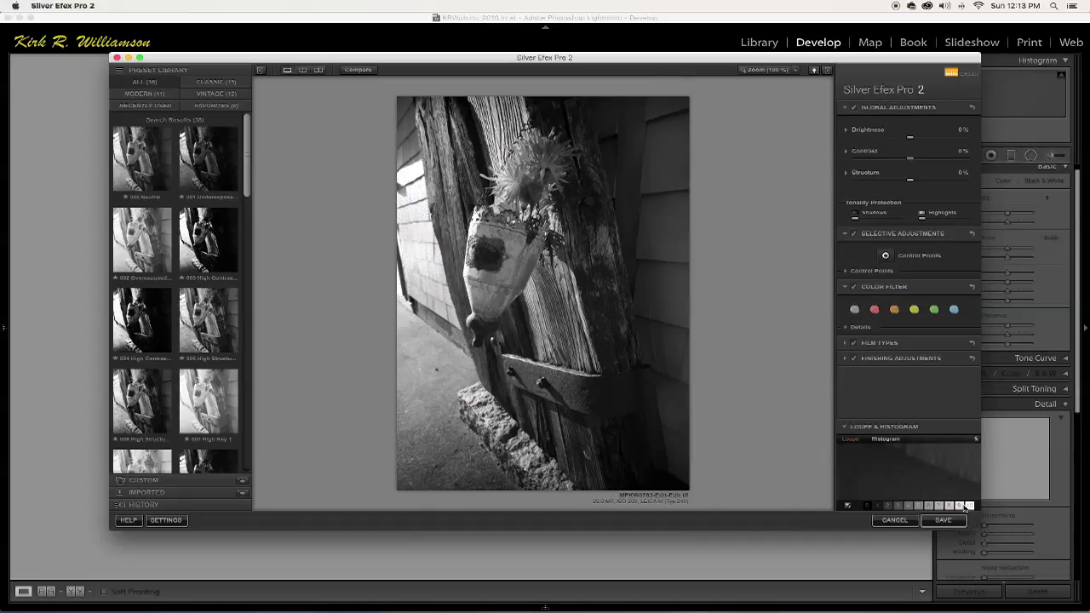
mouse_move(868, 508)
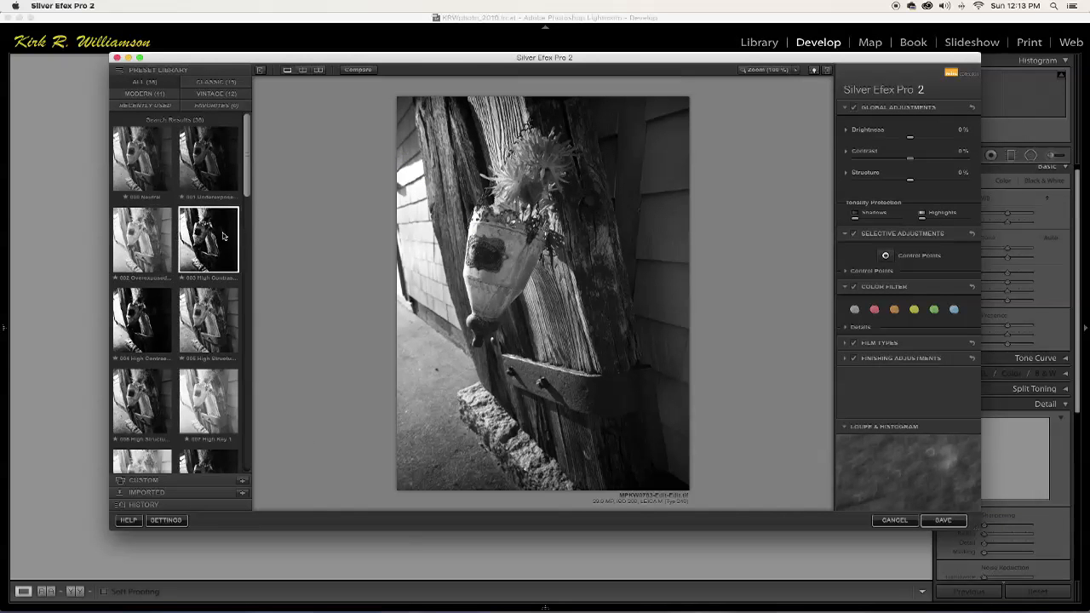
click(200, 249)
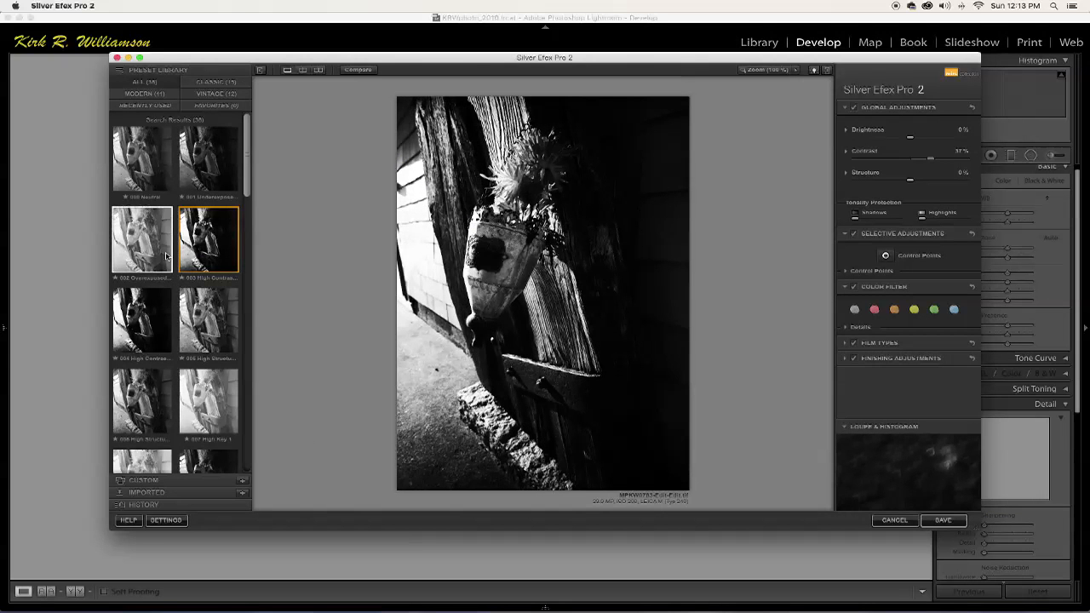
click(145, 256)
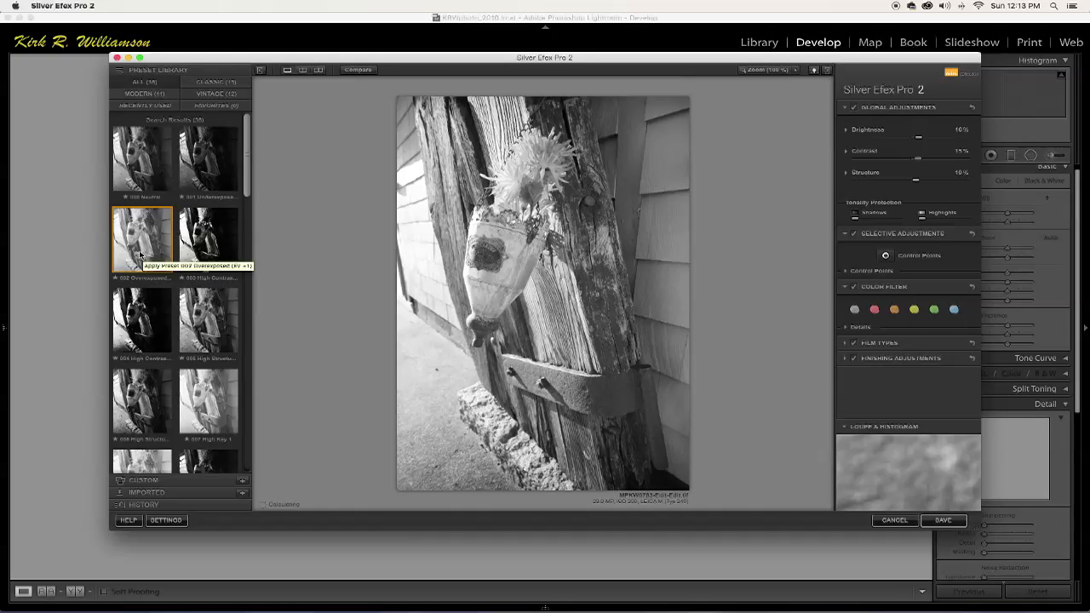
click(201, 326)
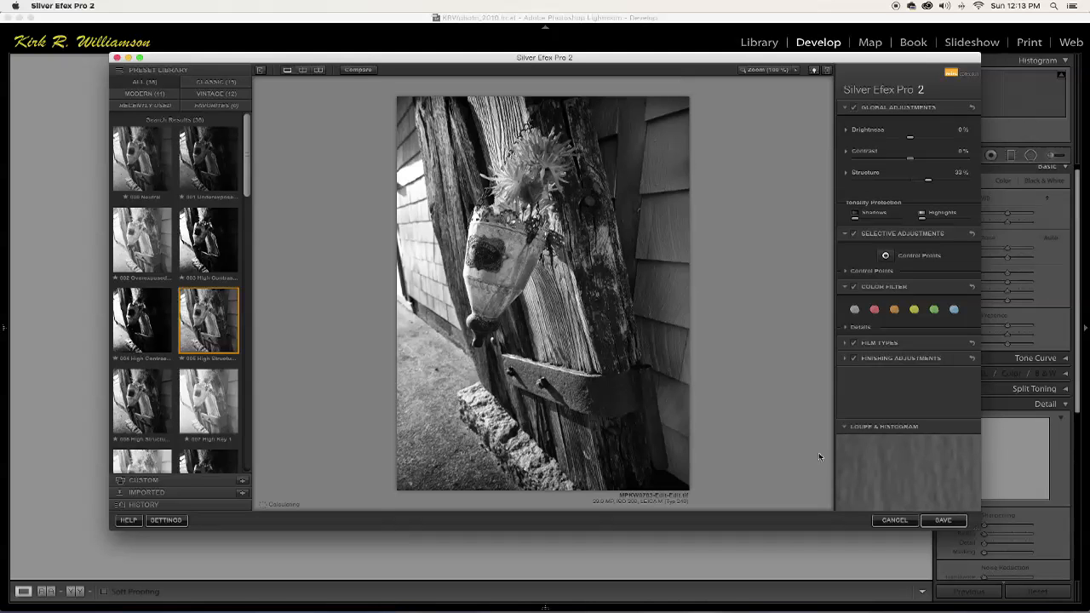
mouse_move(868, 507)
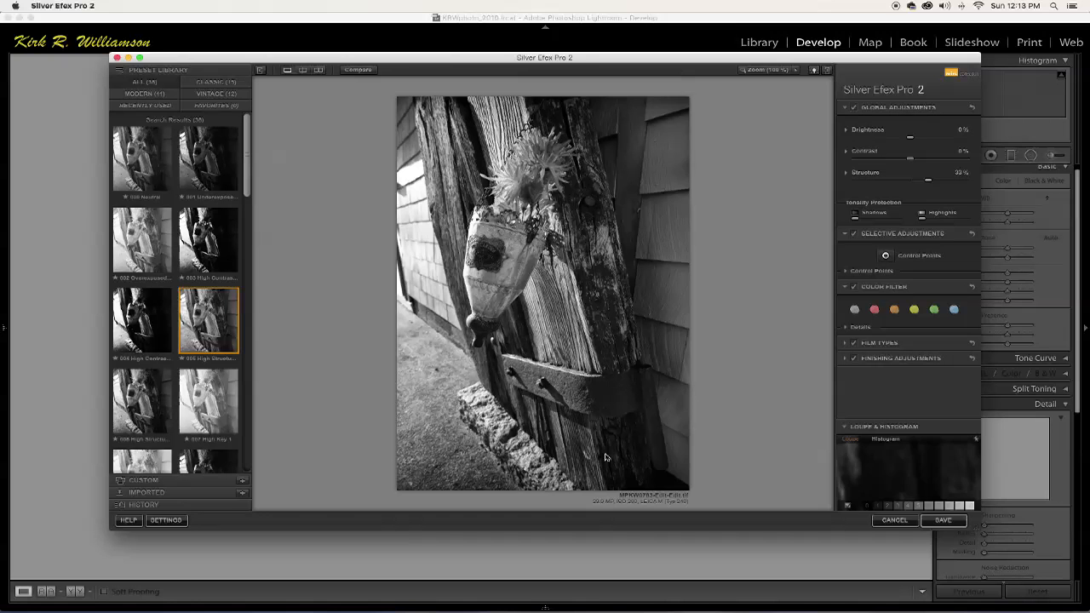
scroll(187, 390, down, 5)
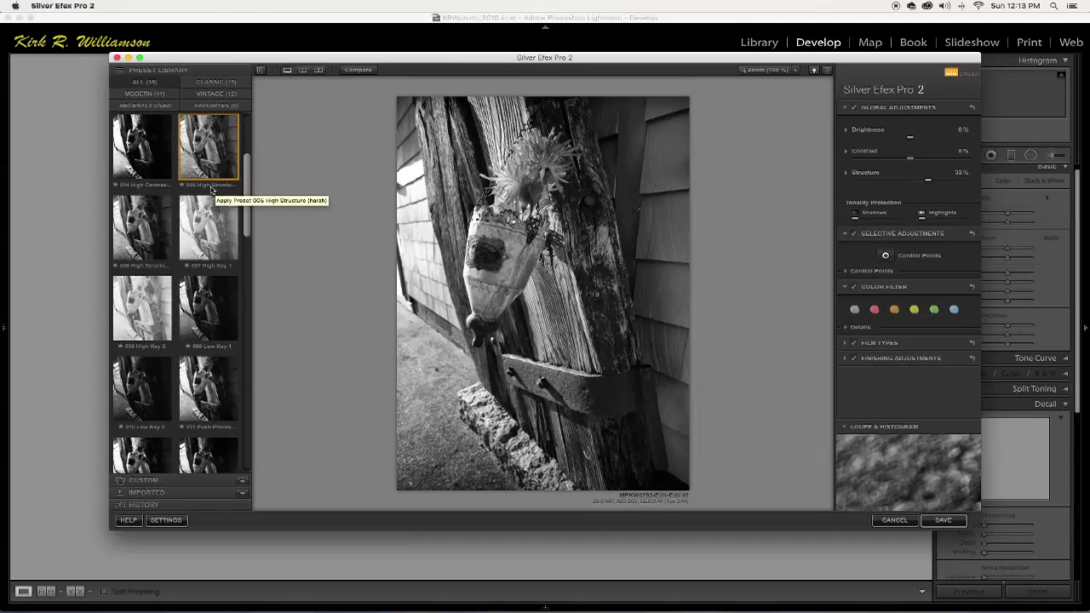
click(142, 247)
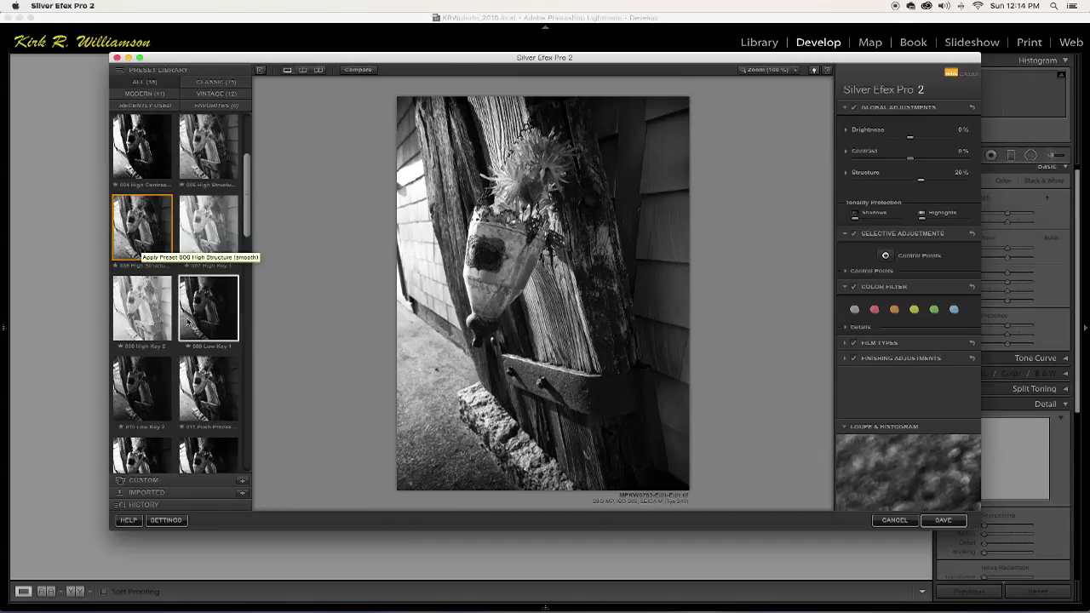
Try the presets 015 Full Dynamic, 016 Full Dynamic (smooth) and 019 Fine Art on the photo.
scroll(187, 349, down, 6)
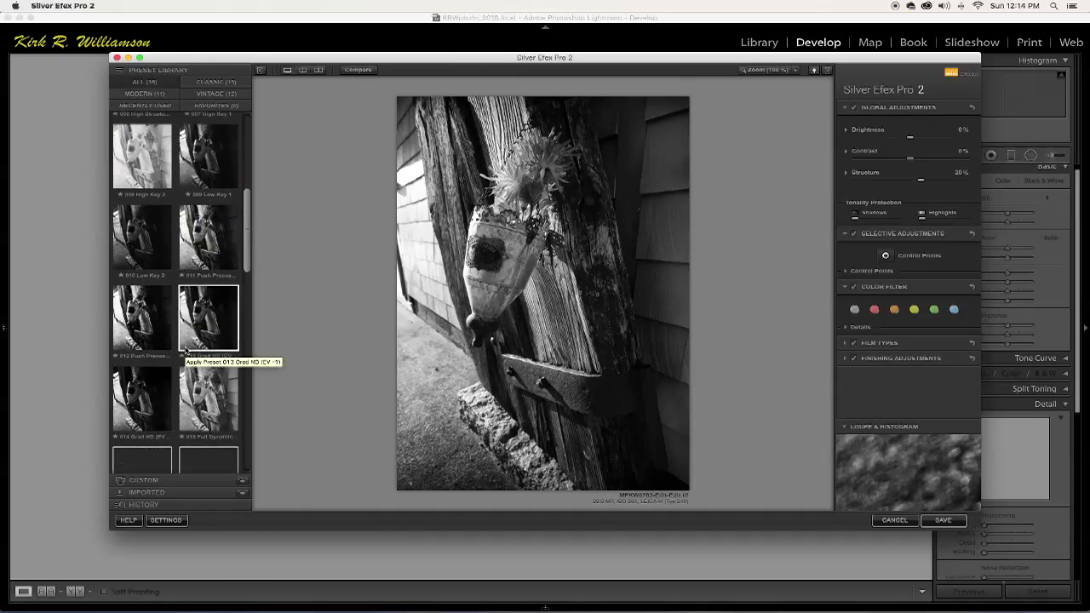
click(205, 292)
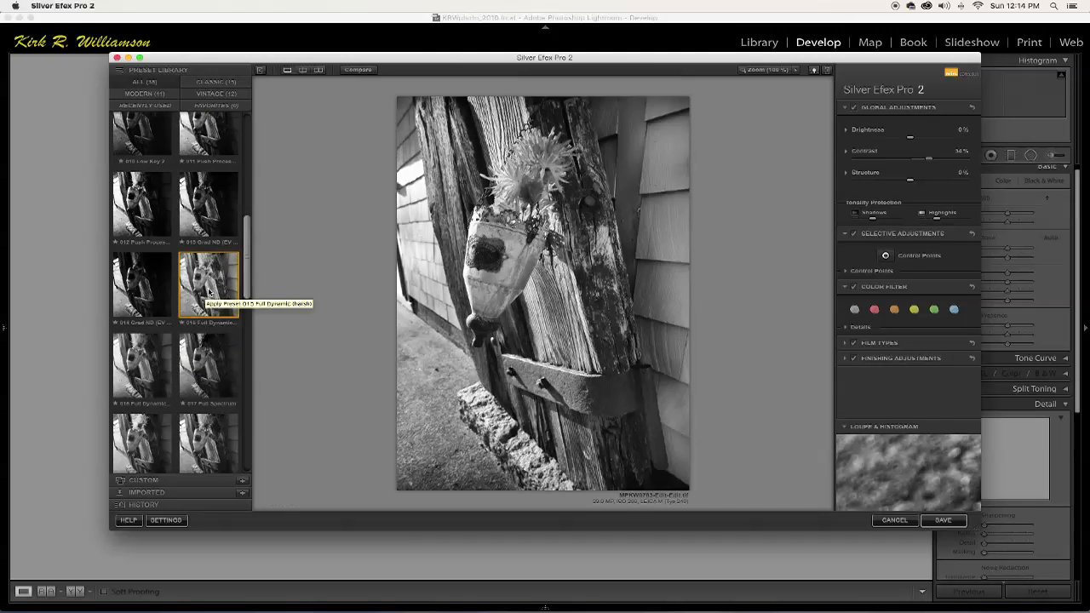
click(143, 362)
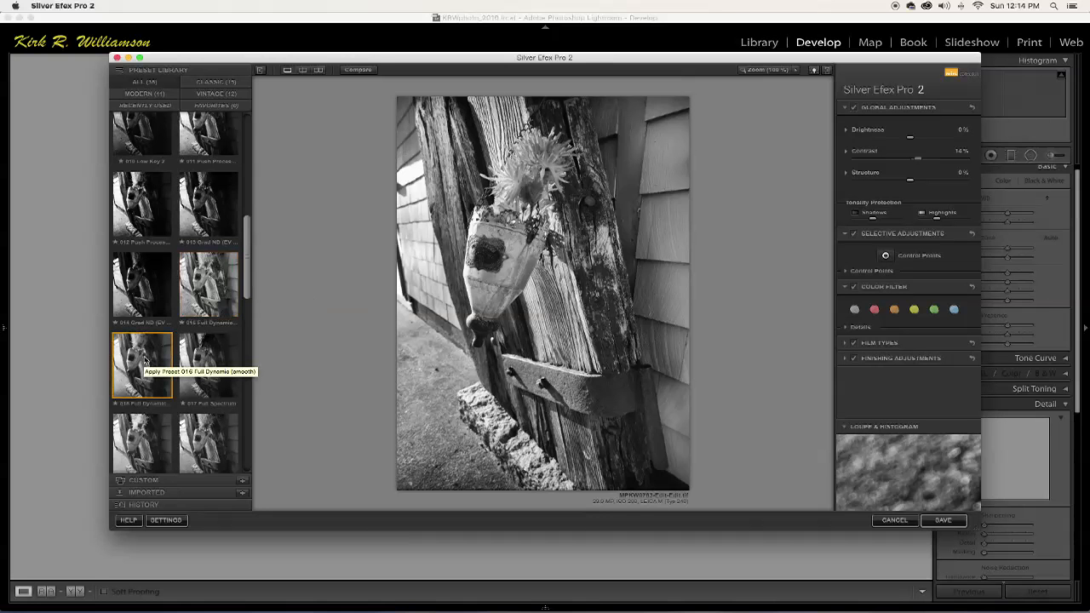
scroll(186, 375, down, 2)
scroll(156, 368, down, 2)
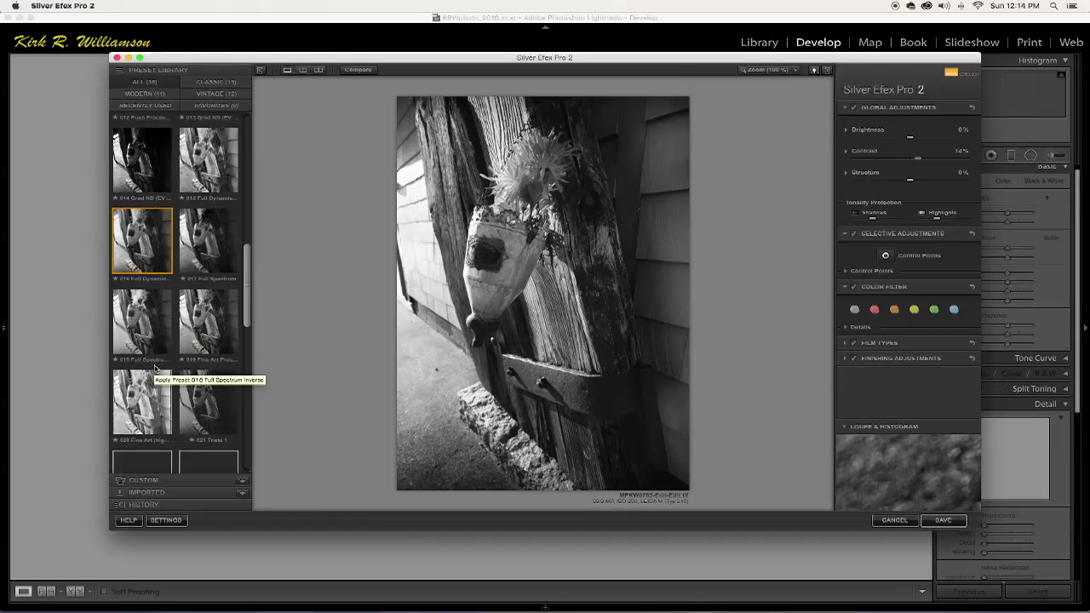
click(199, 289)
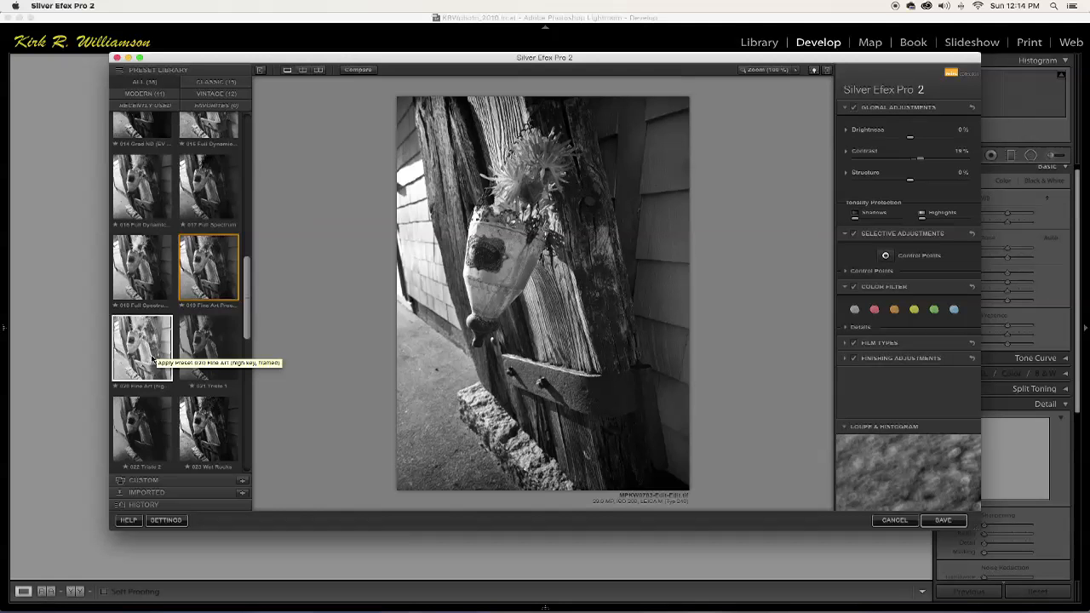
Try the 023 Wet Rocks preset and apply 024 Full Contrast and Structure to the photo.
scroll(153, 362, down, 5)
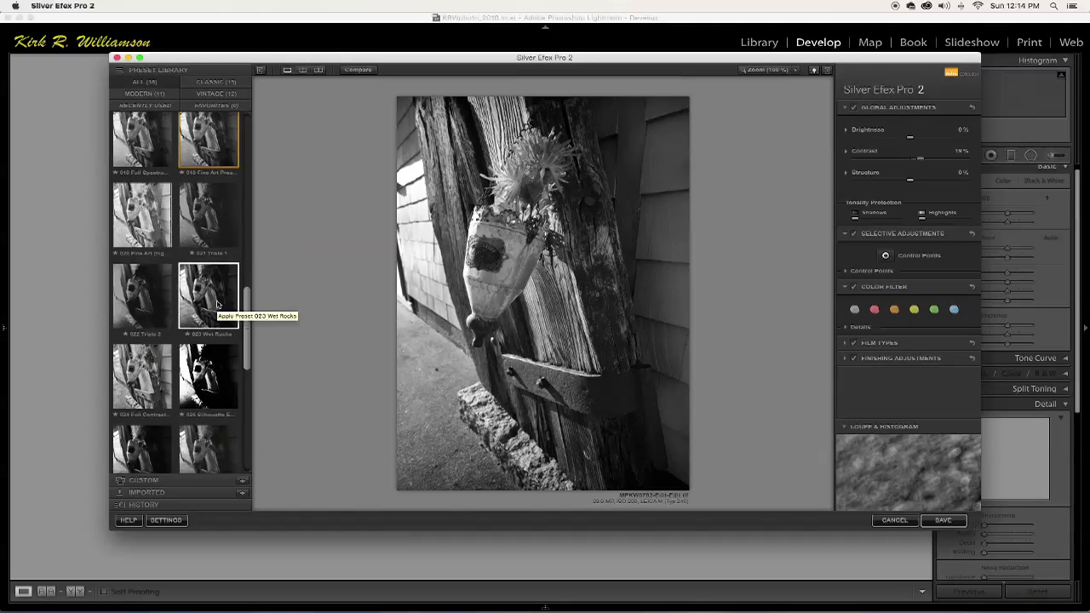
click(217, 304)
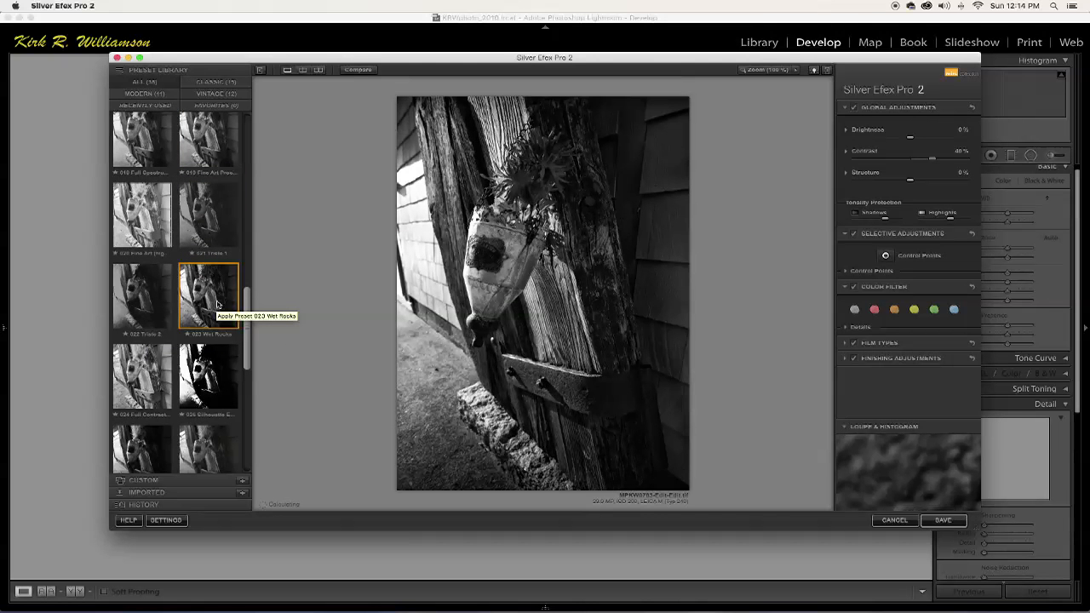
click(130, 381)
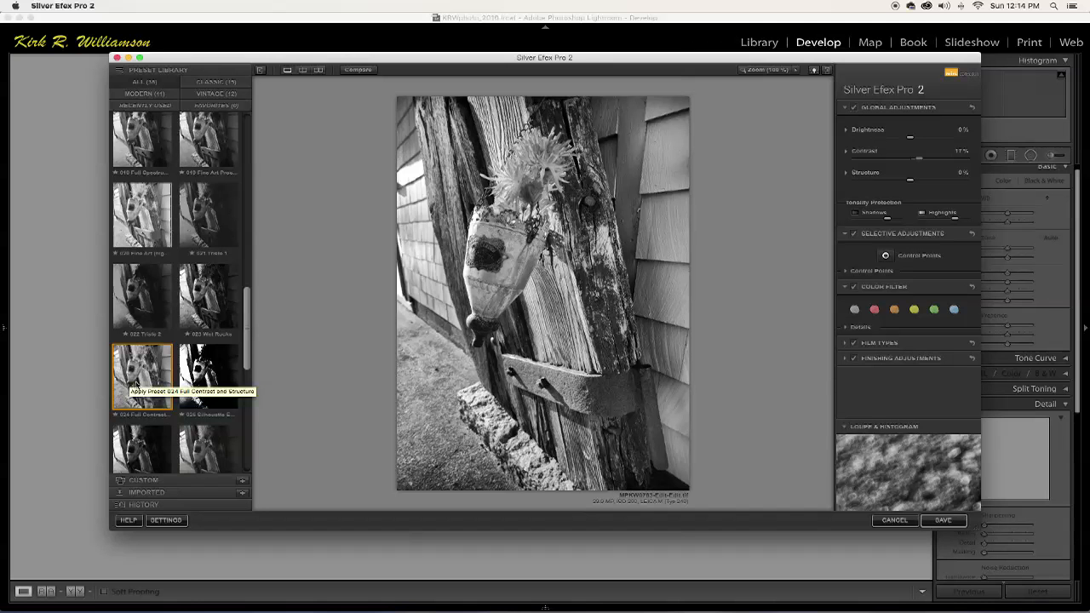
Try the 019 Fine Art Process preset on the photo.
scroll(170, 210, up, 1)
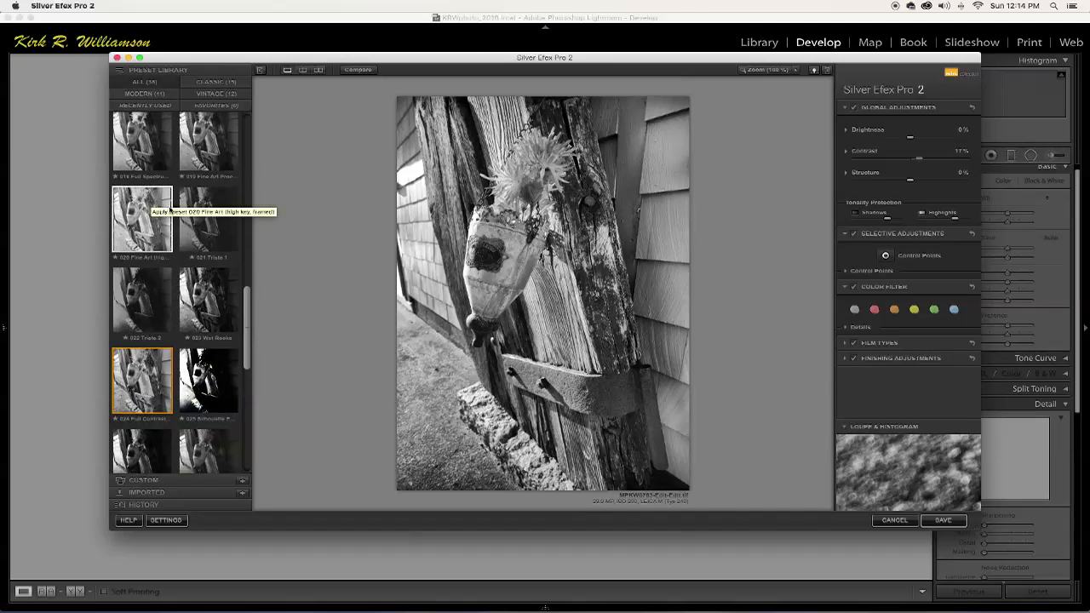
scroll(170, 209, up, 3)
click(208, 251)
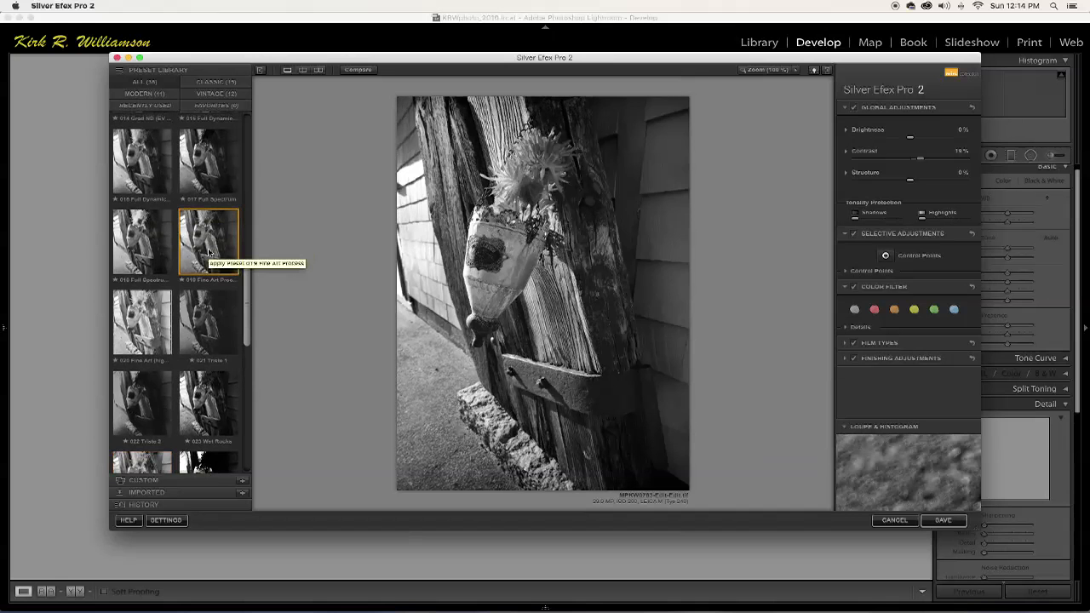
Apply the 005 High Structure (harsh) preset and lower the photo's brightness to -15%.
scroll(208, 252, up, 8)
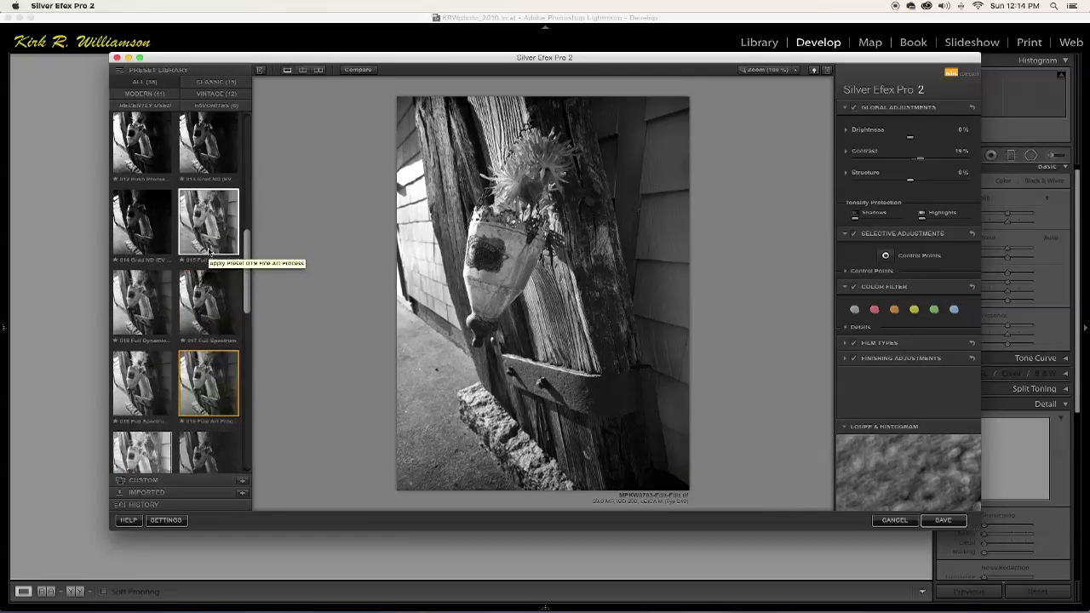
scroll(210, 247, up, 6)
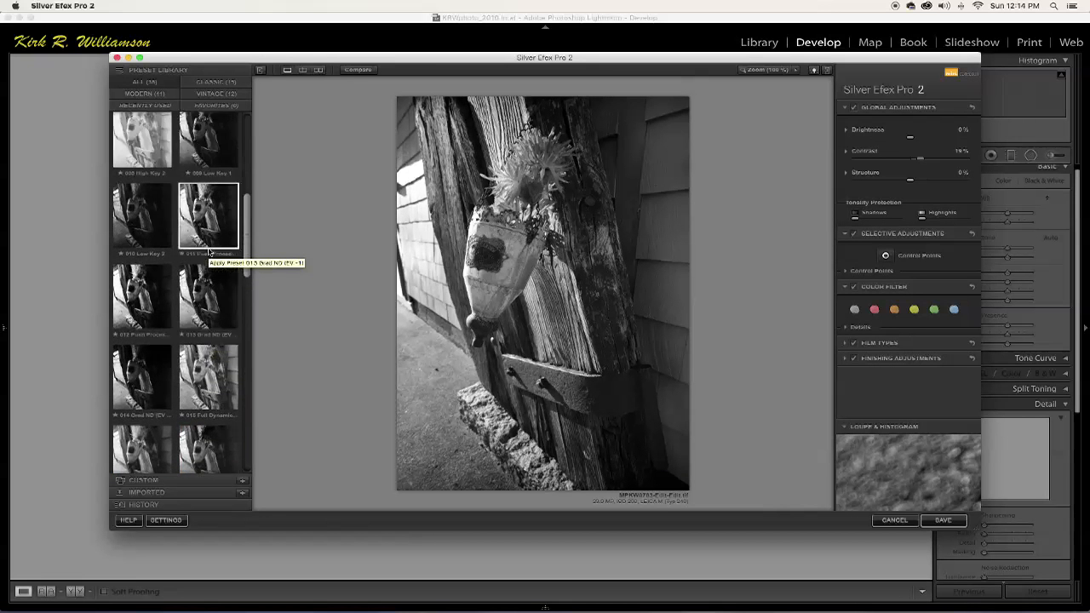
scroll(216, 240, up, 6)
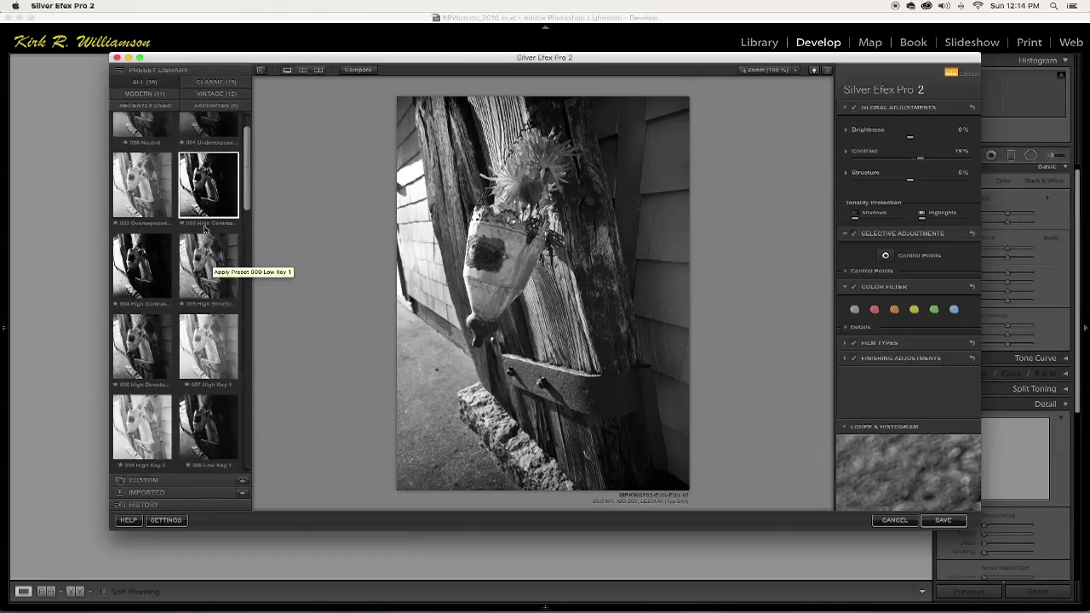
click(207, 300)
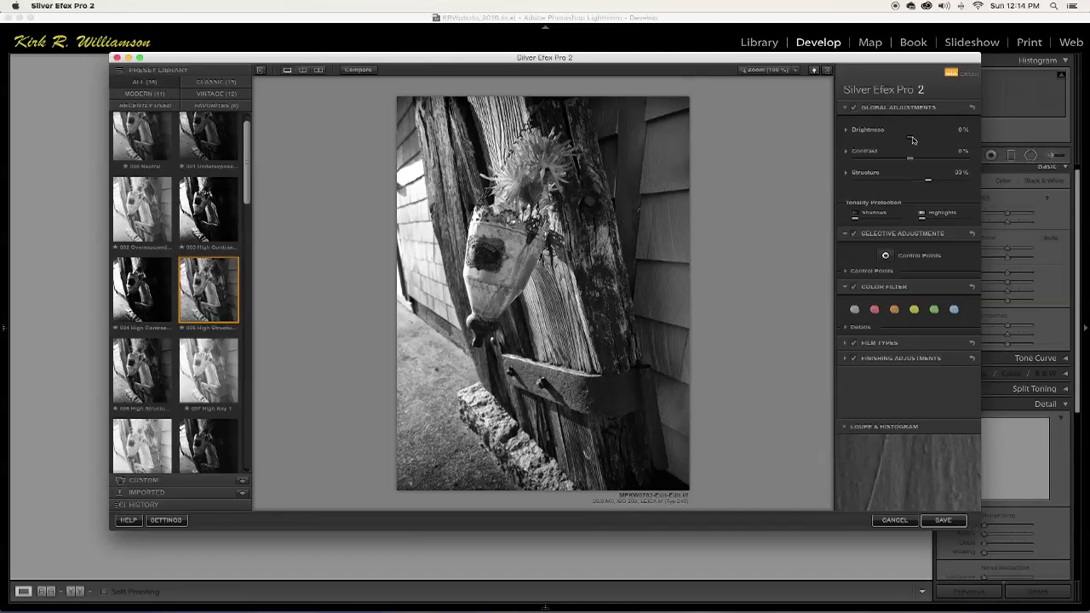
drag(910, 140, 905, 140)
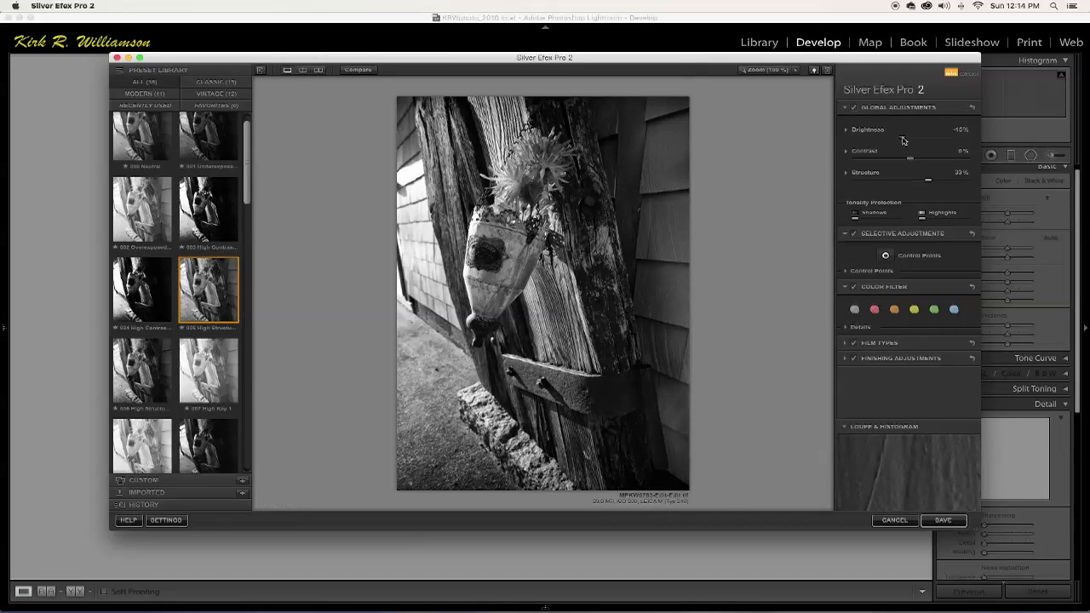
drag(906, 140, 901, 140)
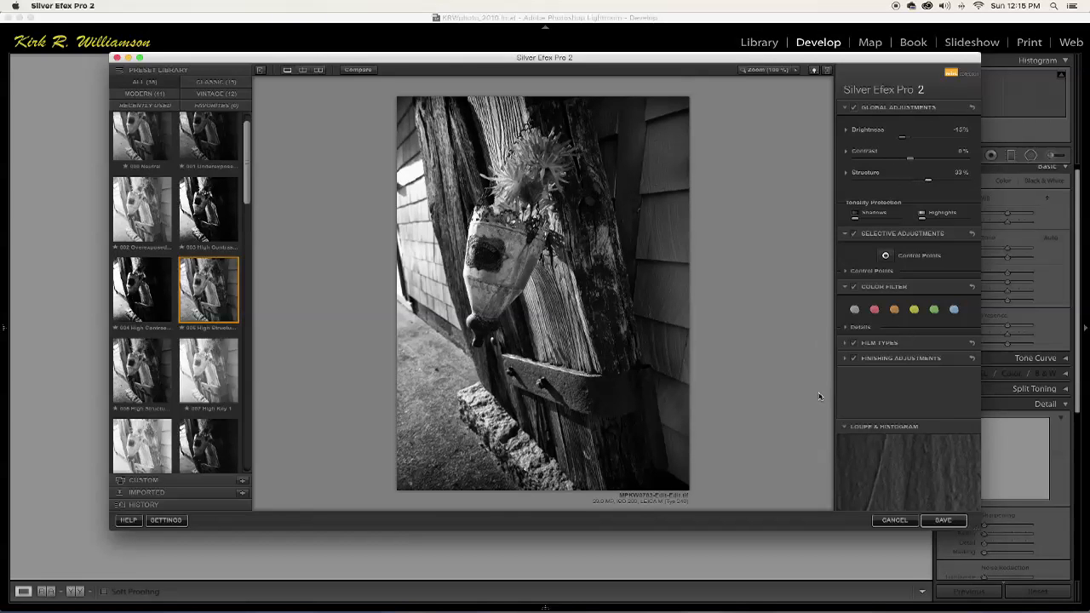
Set the film type to Kodak 100 TMAX Pro after comparing it with other film simulations.
click(846, 344)
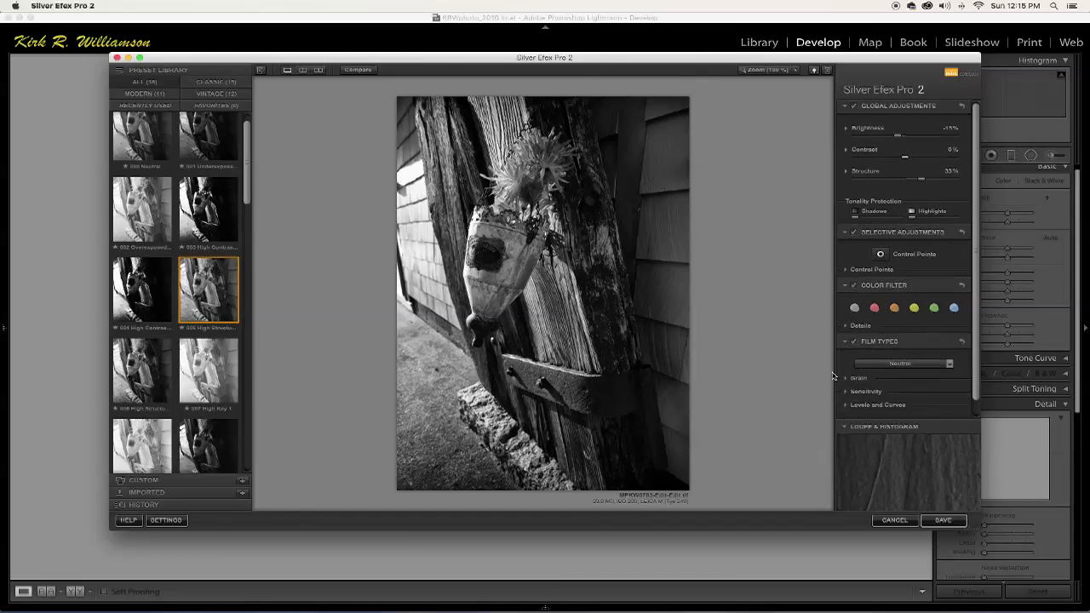
scroll(977, 403, down, 2)
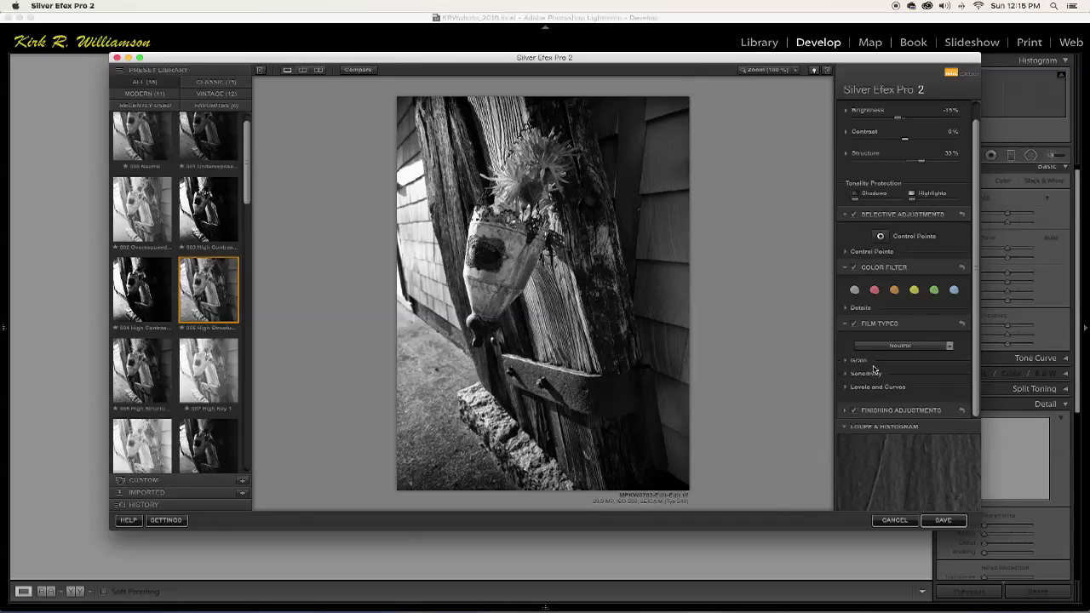
click(951, 346)
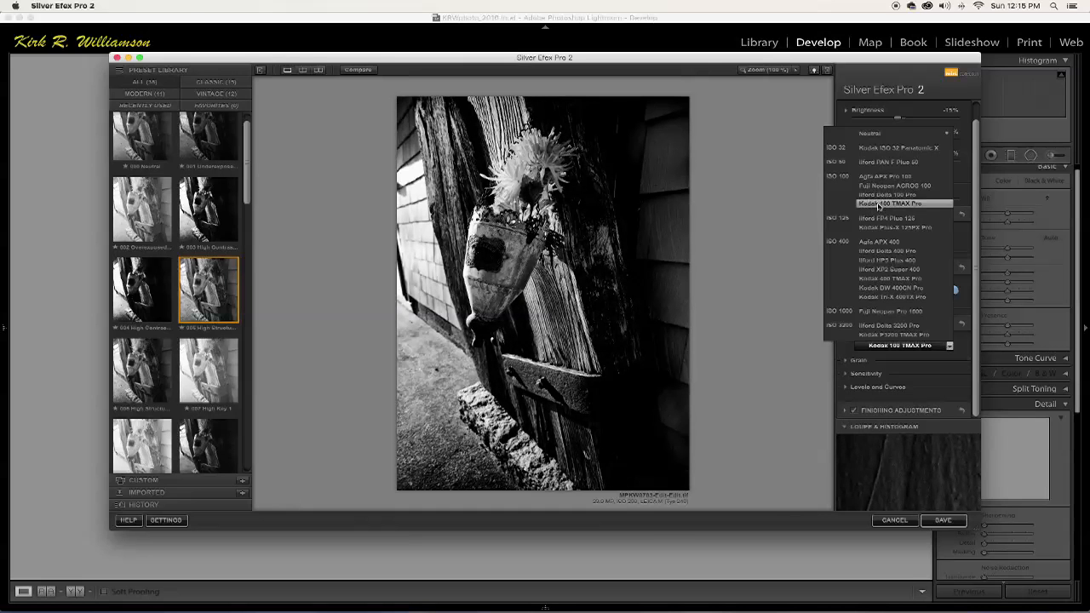
click(879, 206)
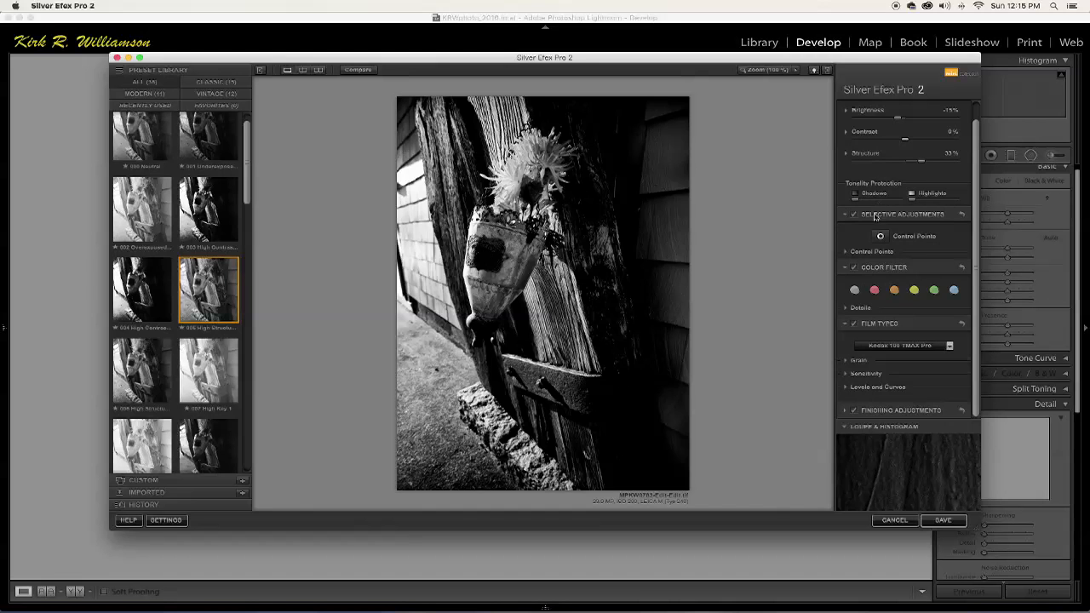
click(950, 347)
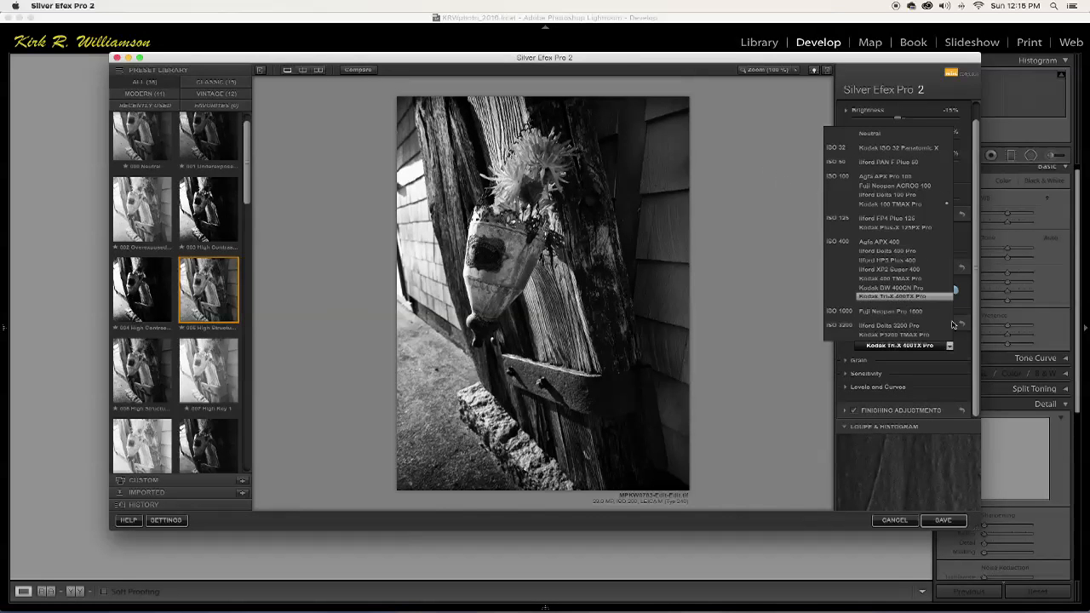
click(885, 204)
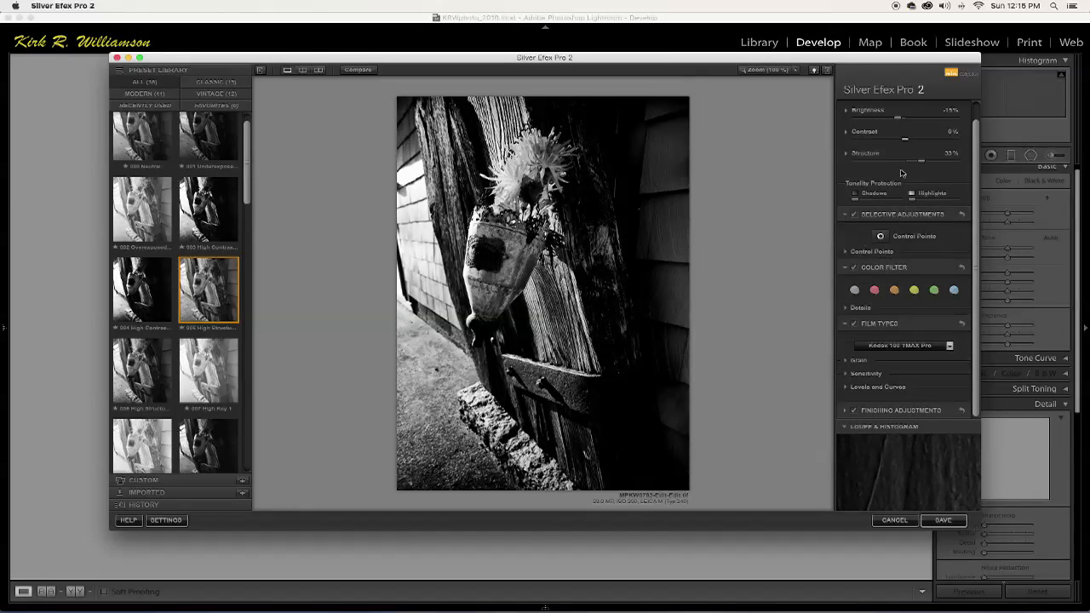
Raise the brightness to 7% and save the black and white conversion back to Lightroom.
drag(902, 120, 911, 125)
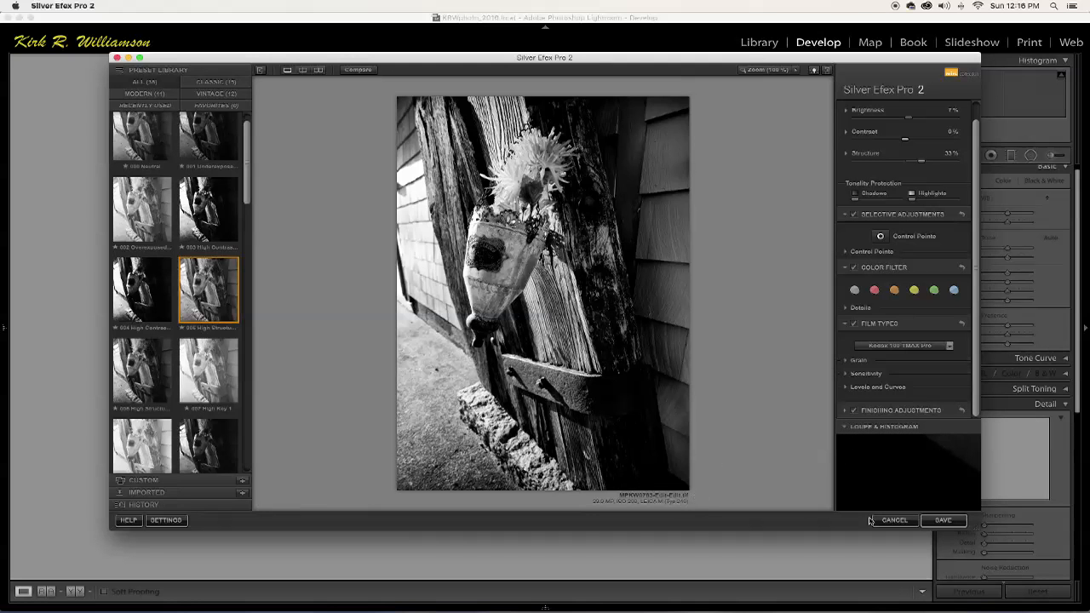
click(944, 521)
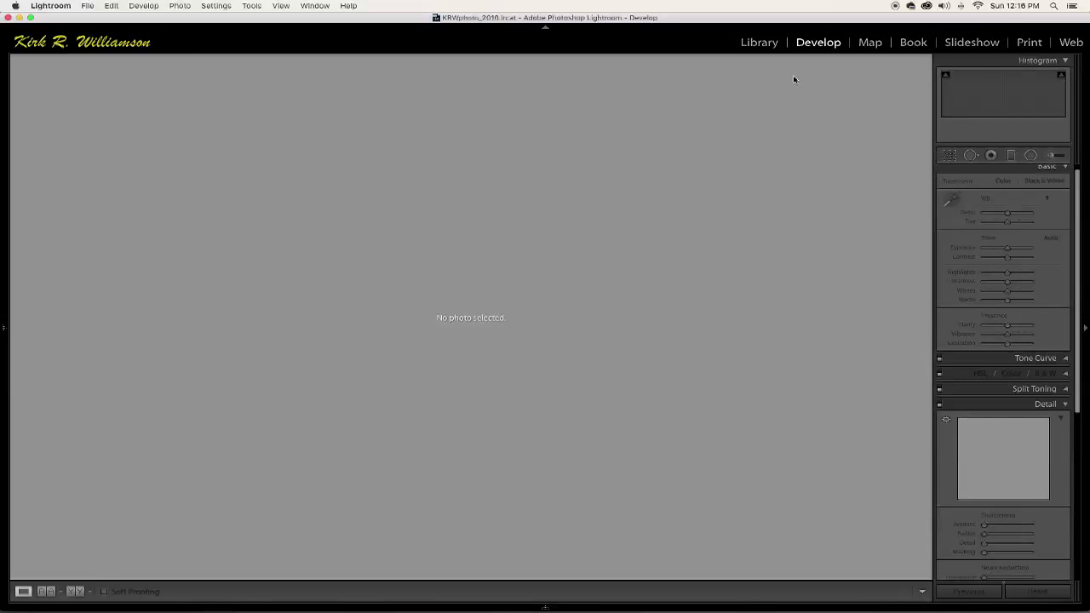
Show the 2016-10-11 folder as thumbnails in the Library and view the converted flower photo enlarged.
click(751, 44)
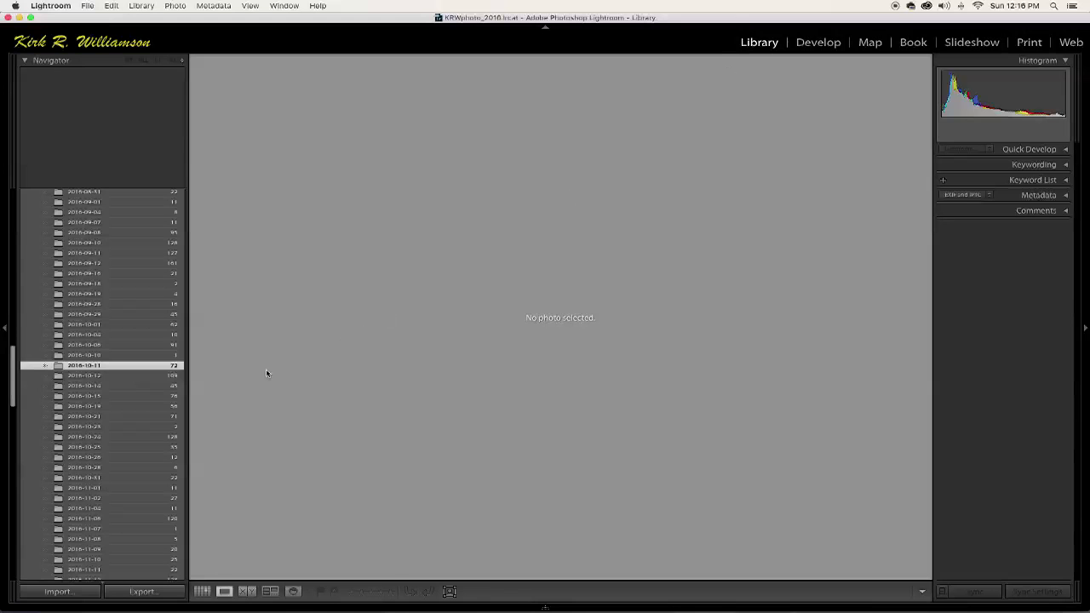
mouse_move(60, 368)
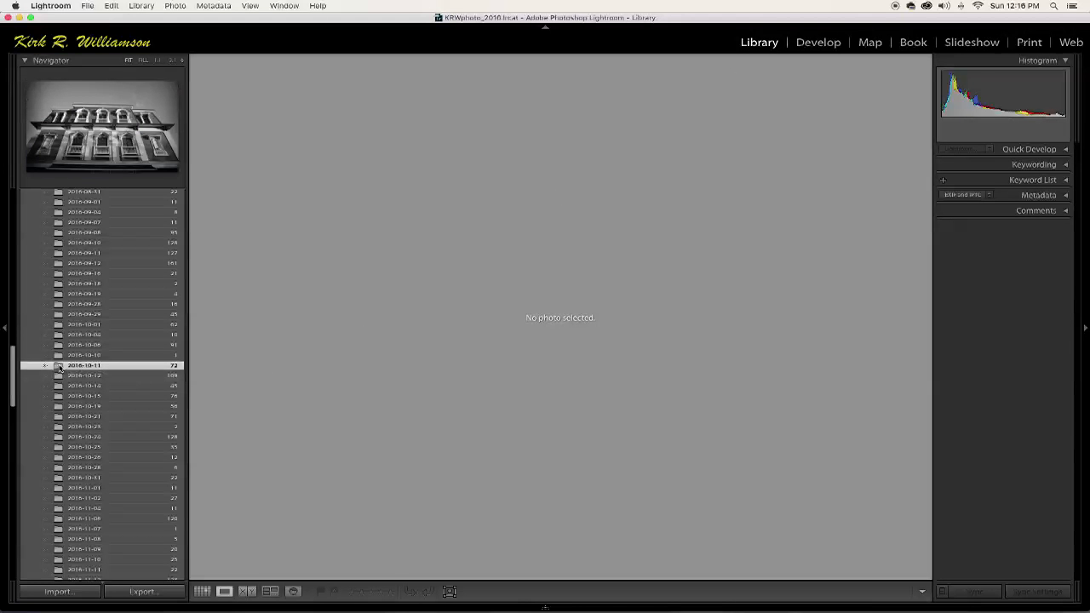
key(g)
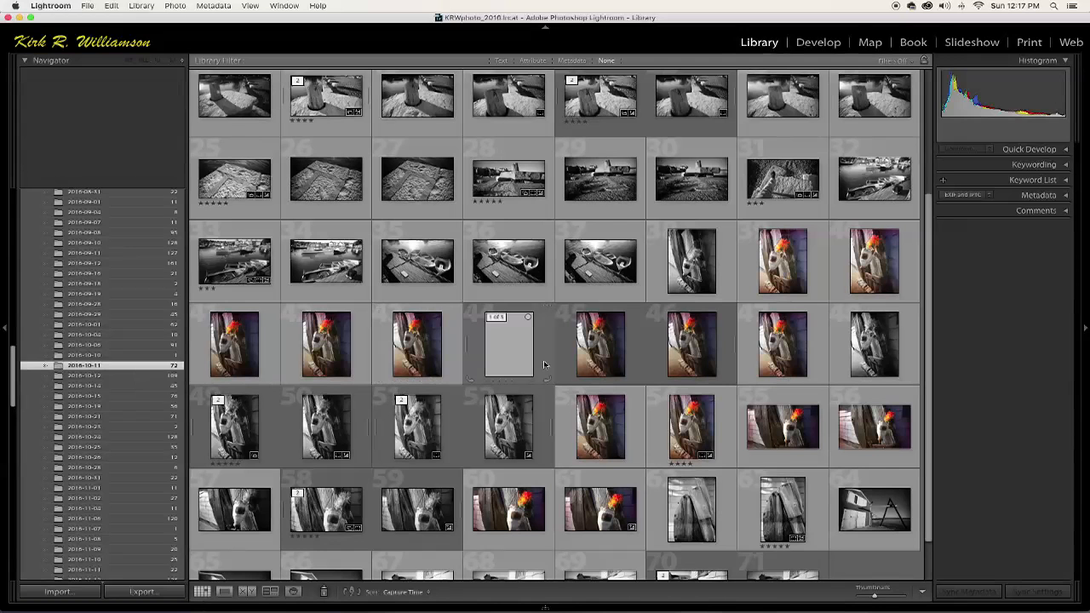
double_click(509, 357)
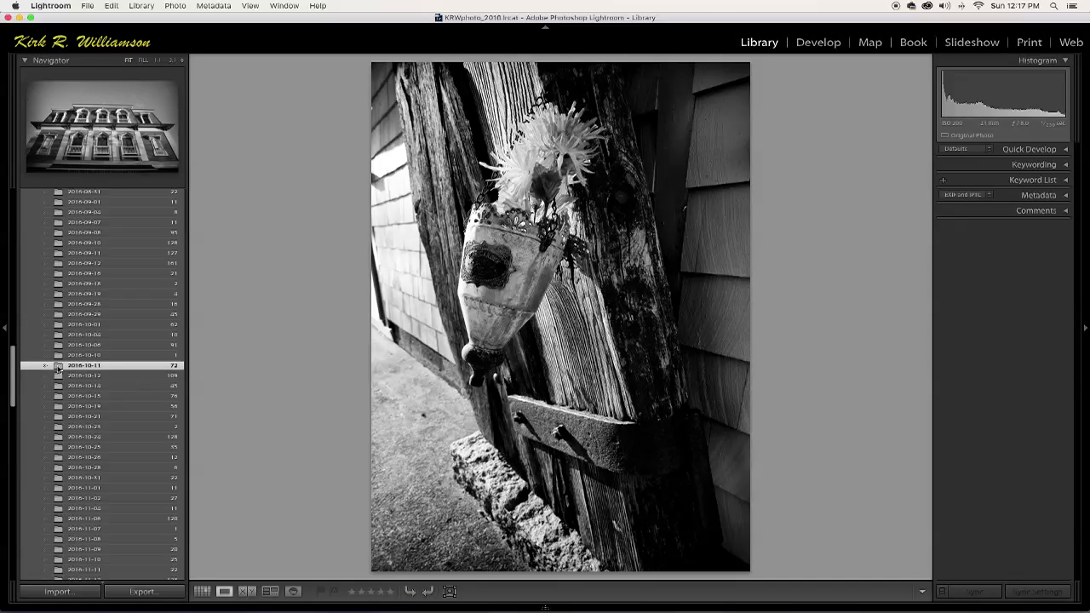
Browse the folder's thumbnails and open the horizontal color photo of the red flower in the hanging vase.
key(g)
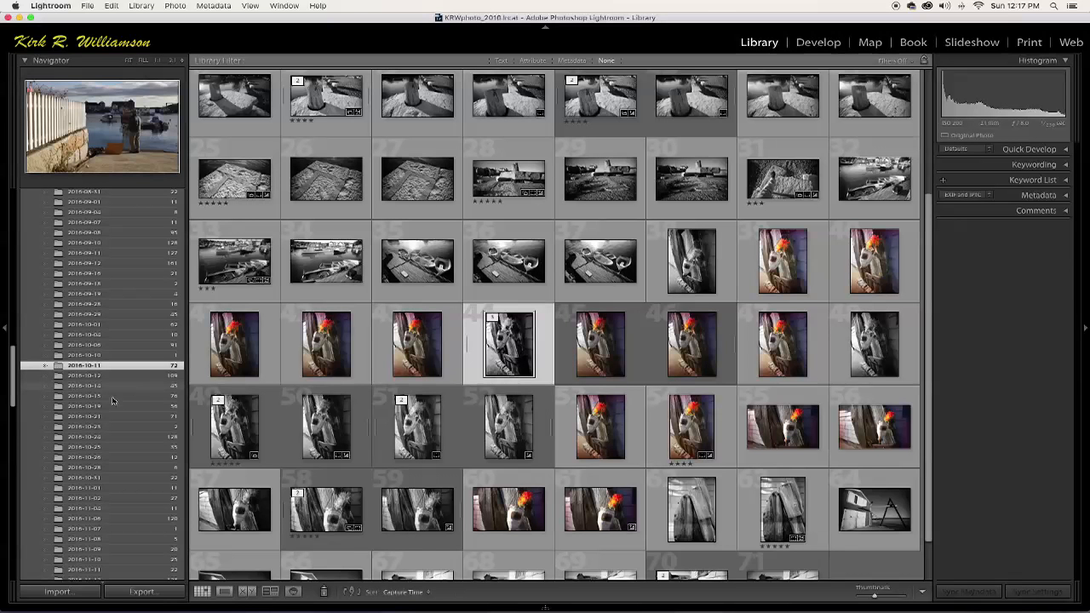
scroll(545, 388, down, 1)
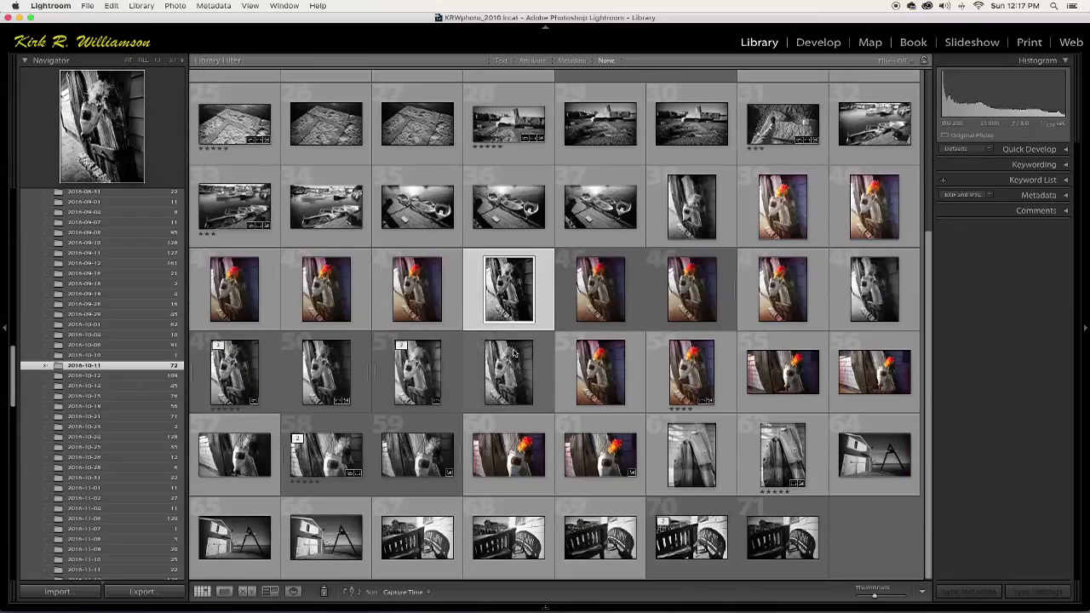
double_click(596, 460)
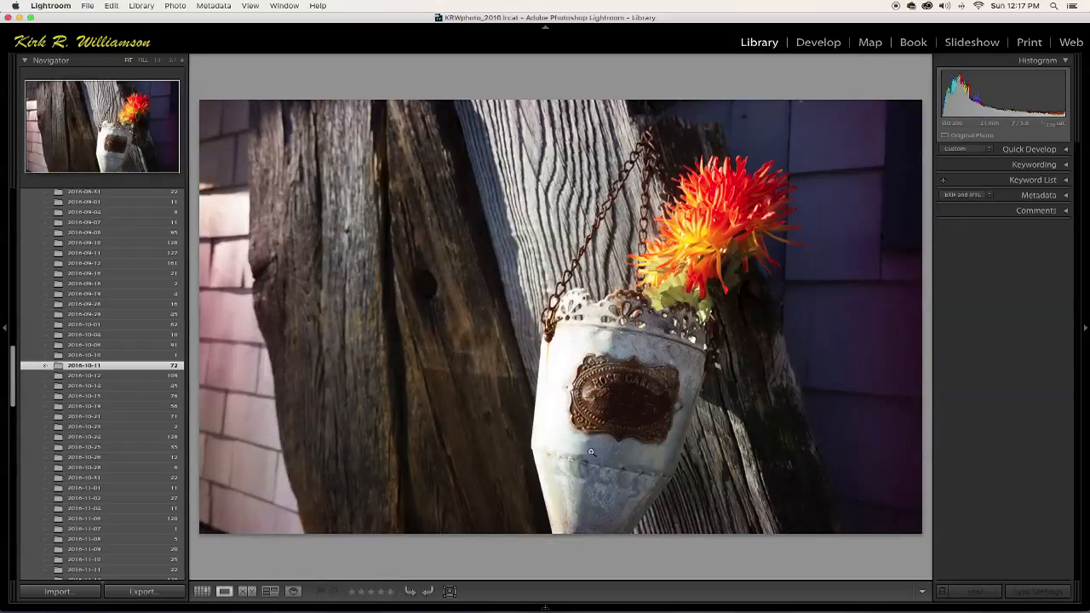
key(g)
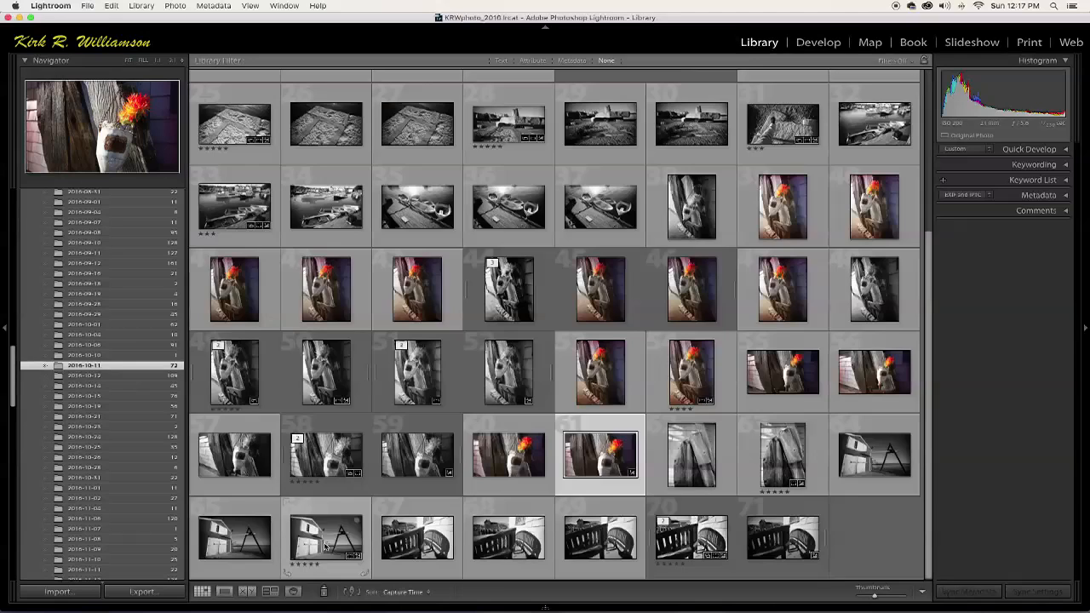
scroll(402, 545, up, 3)
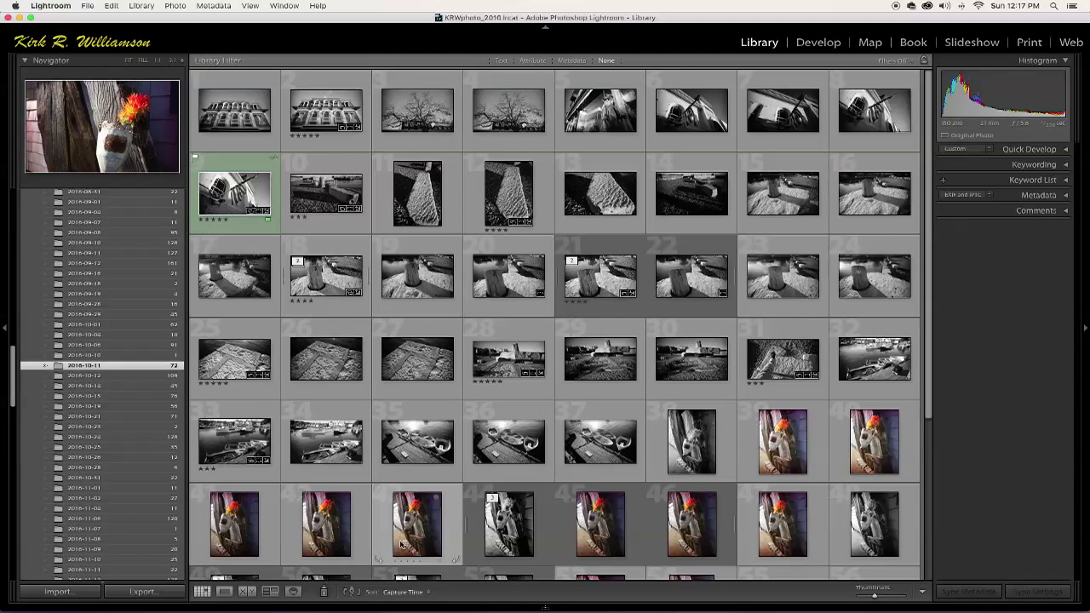
scroll(402, 545, down, 3)
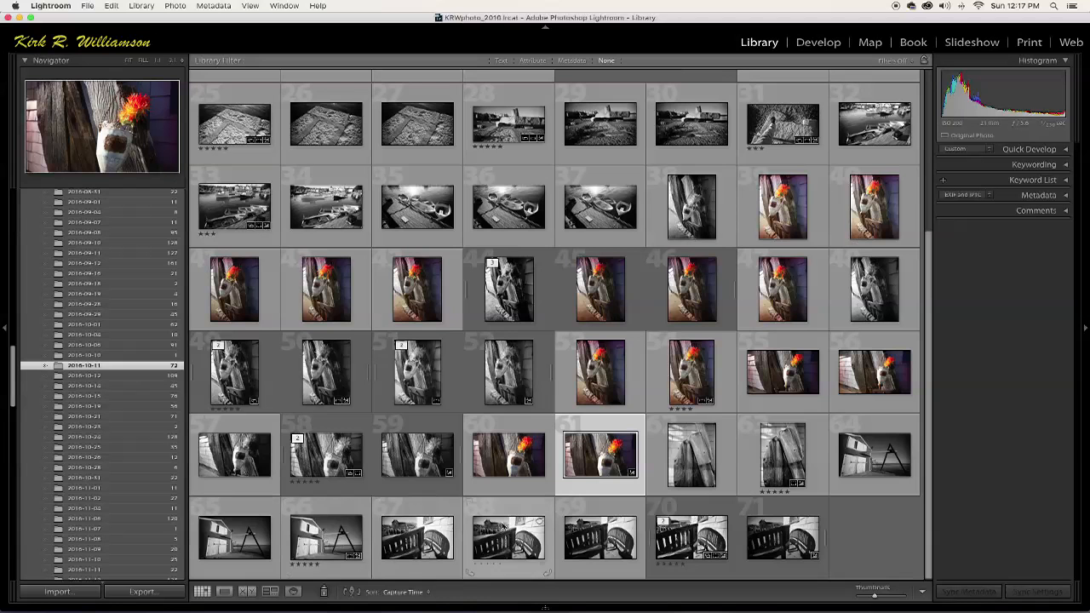
double_click(595, 455)
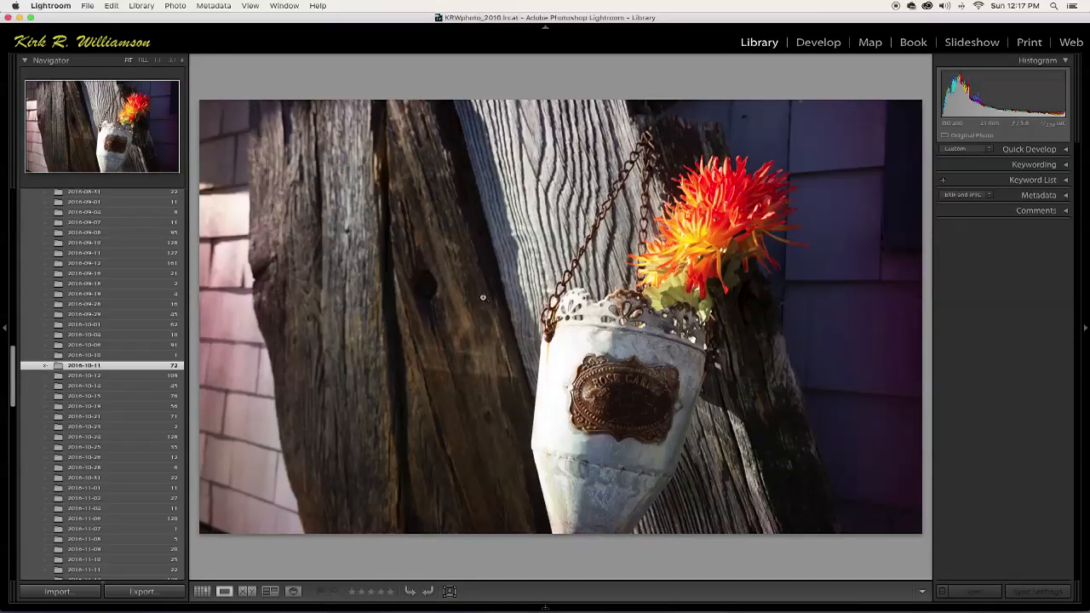
Send the horizontal flower photo to Color Efex Pro 4 using Edit a Copy with Lightroom Adjustments.
click(176, 7)
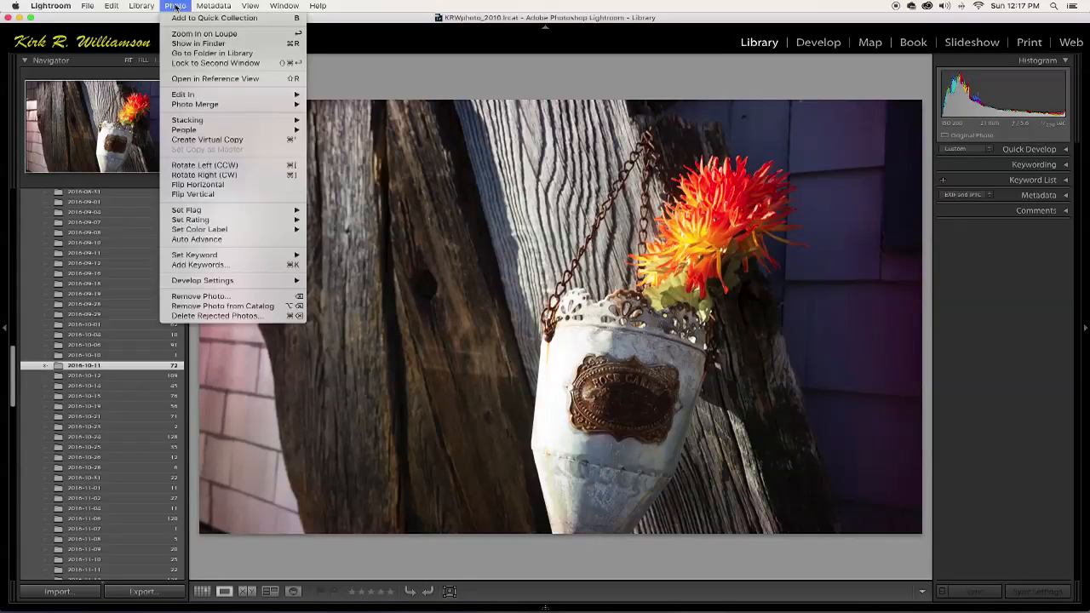
mouse_move(180, 95)
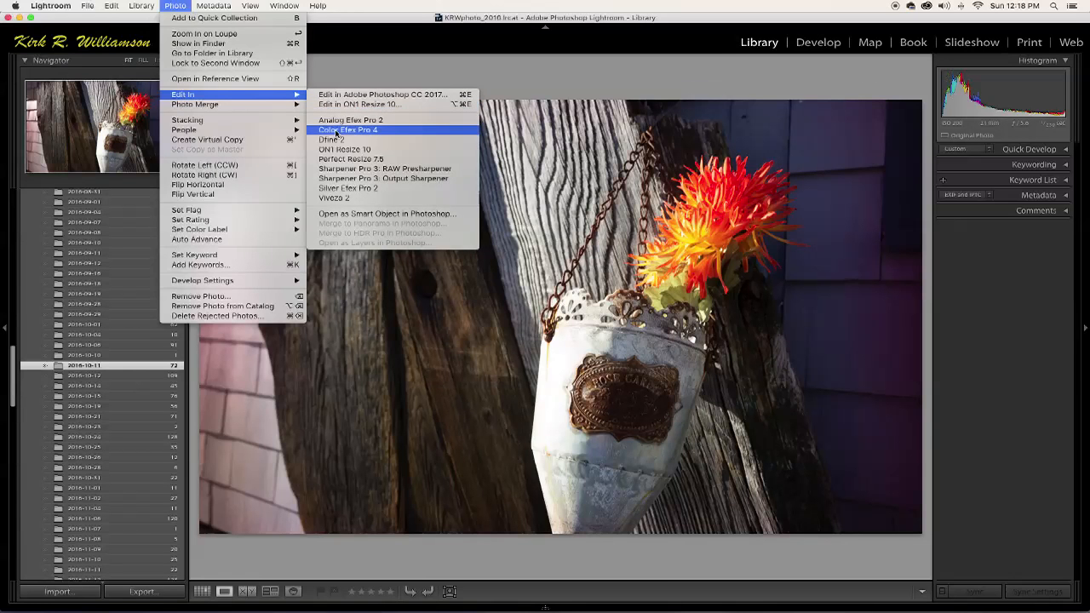
click(336, 131)
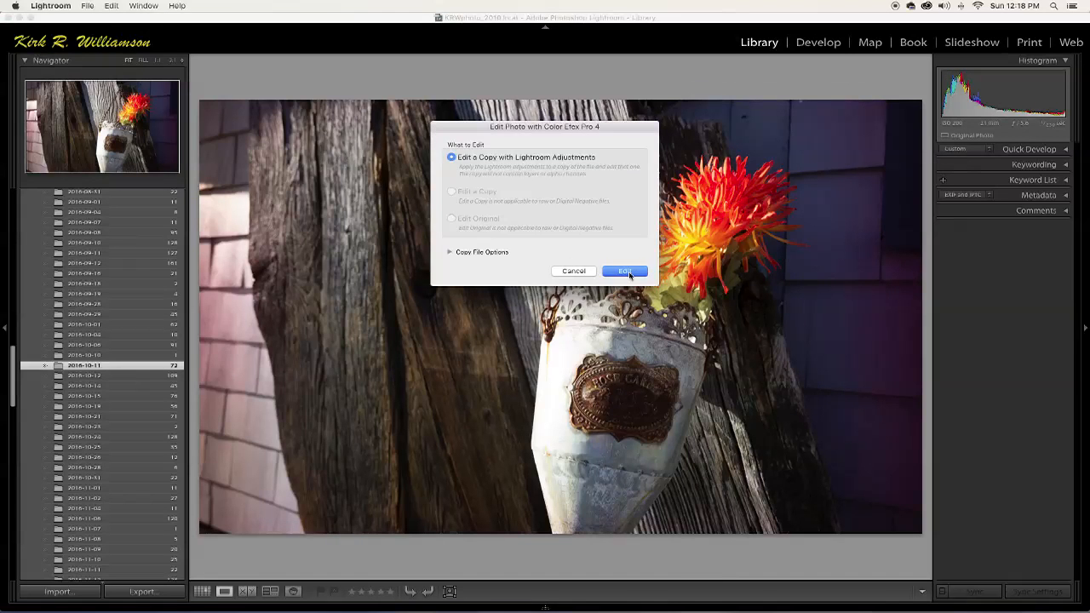
click(626, 271)
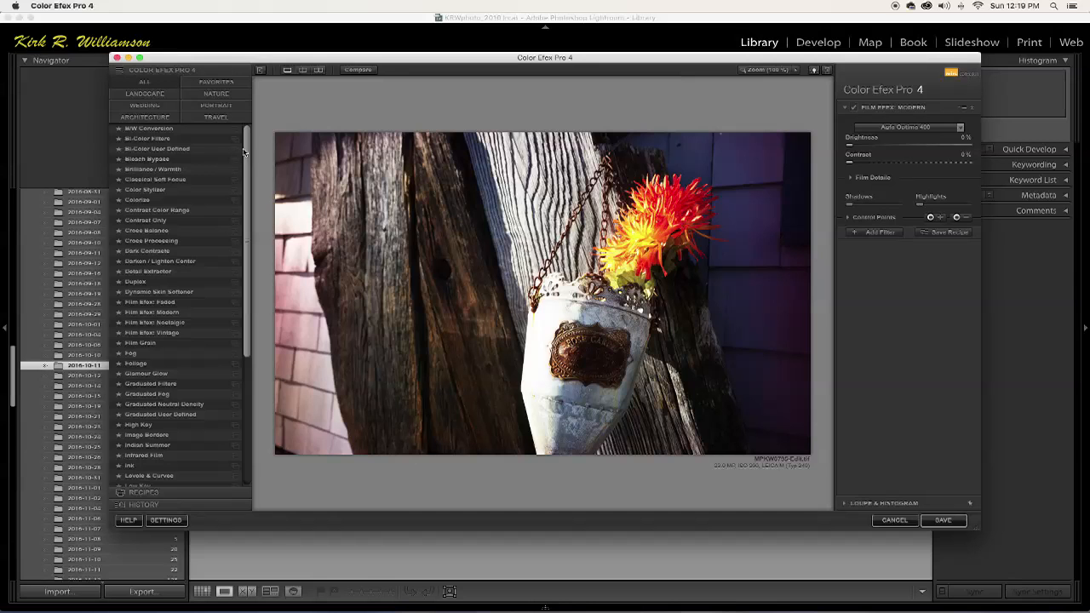
Limit the filters to the Landscape category and try Brilliance / Warmth and Graduated Fog on the photo.
click(144, 99)
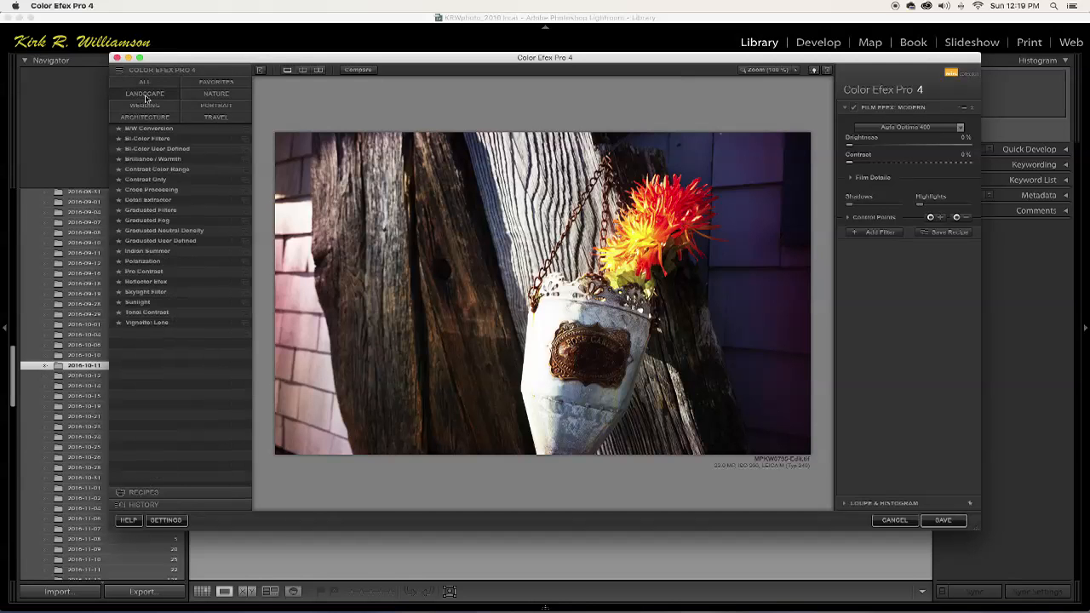
click(153, 159)
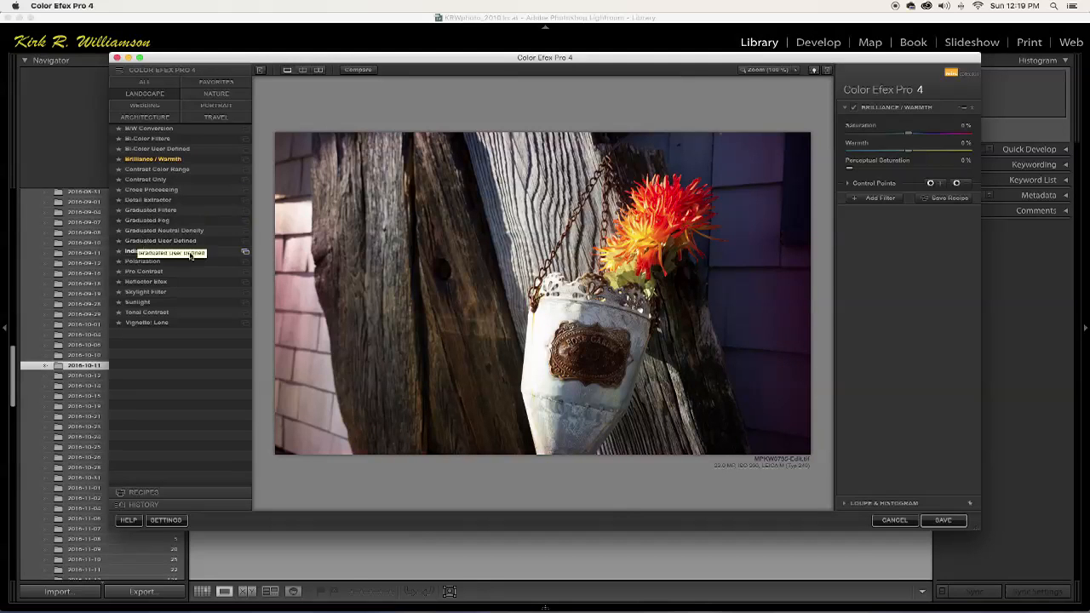
click(147, 221)
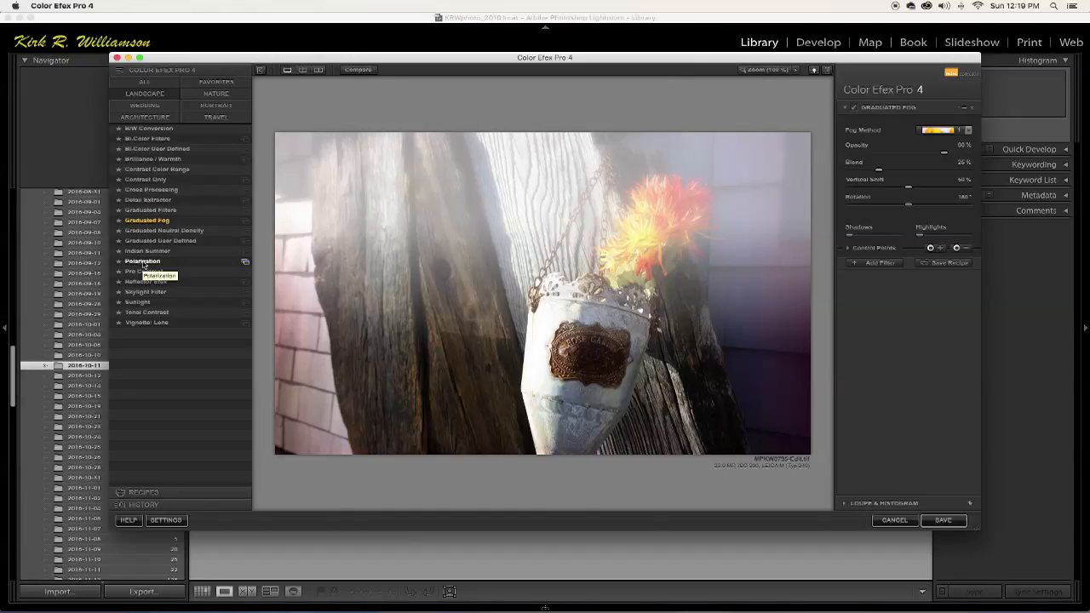
Try the Polarization filter, show its preset variations and cancel the Color Efex Pro 4 edit.
click(143, 261)
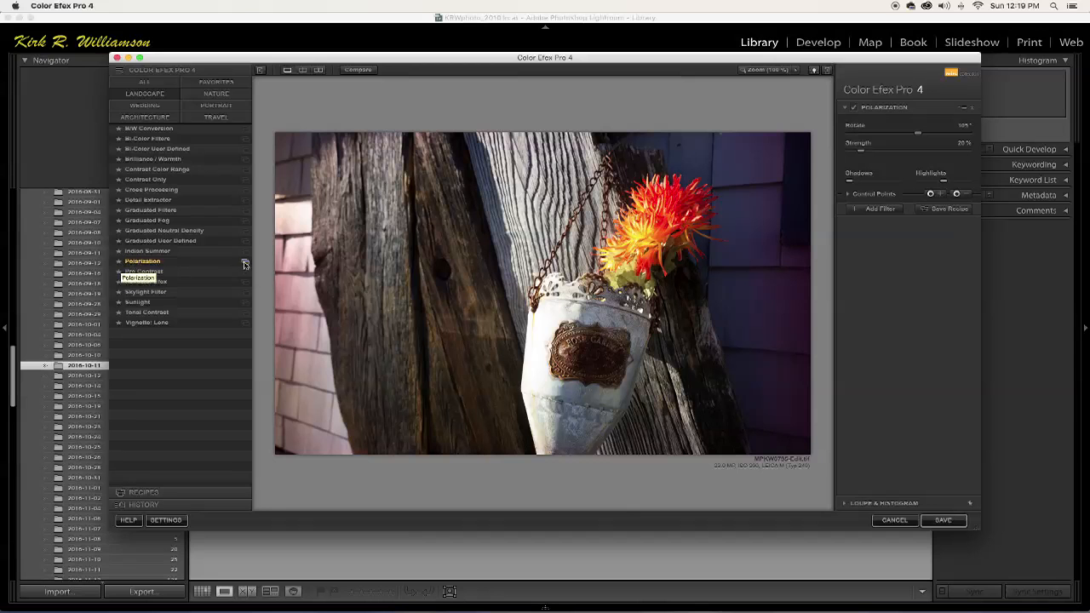
click(245, 264)
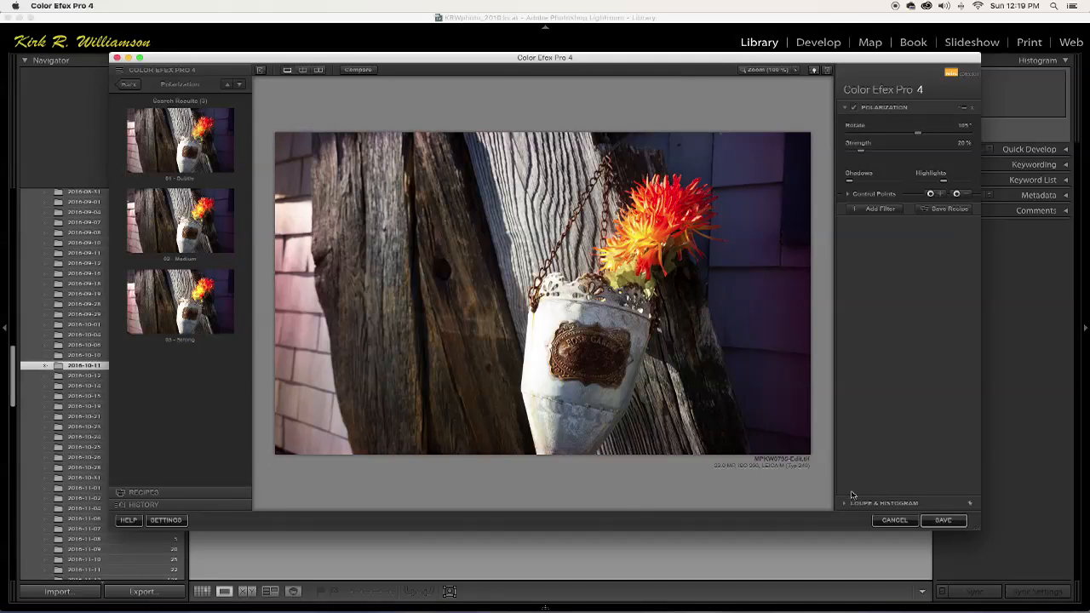
click(891, 524)
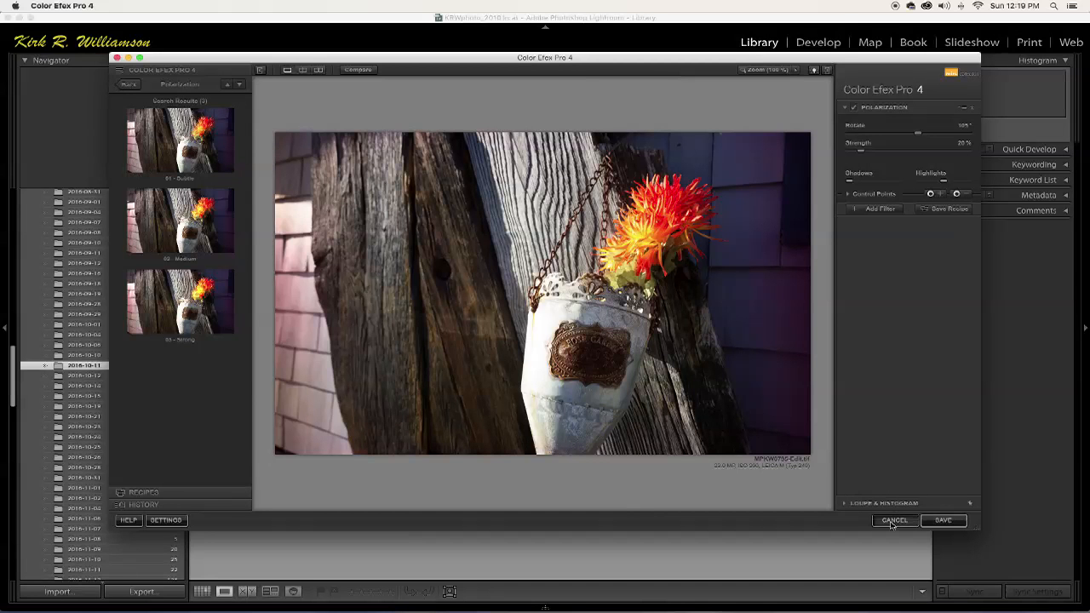